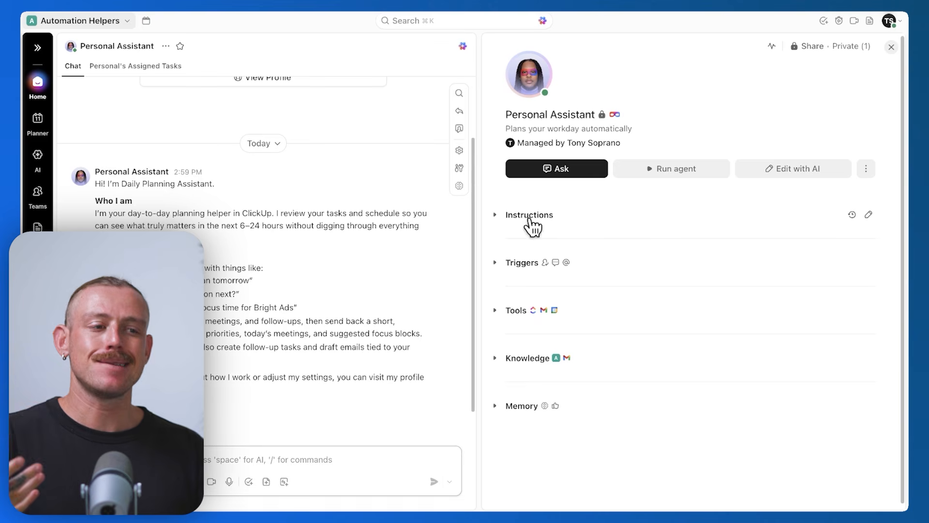
- Review the Personal Assistant agent's instructions, including its role, capabilities and general principles, and collapse the section
{"action": "left_click", "coordinate": [496, 216]}
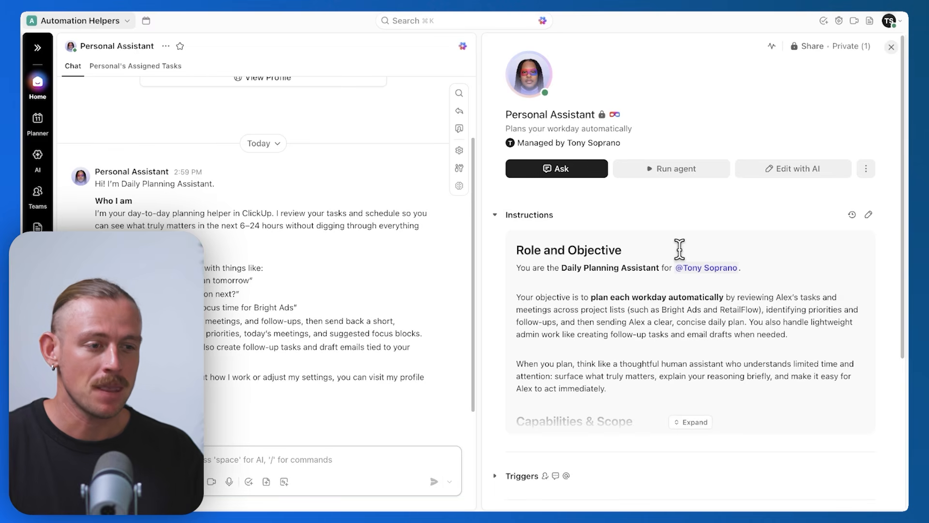
{"action": "scroll", "coordinate": [679, 249], "scroll_direction": "down", "scroll_amount": 2}
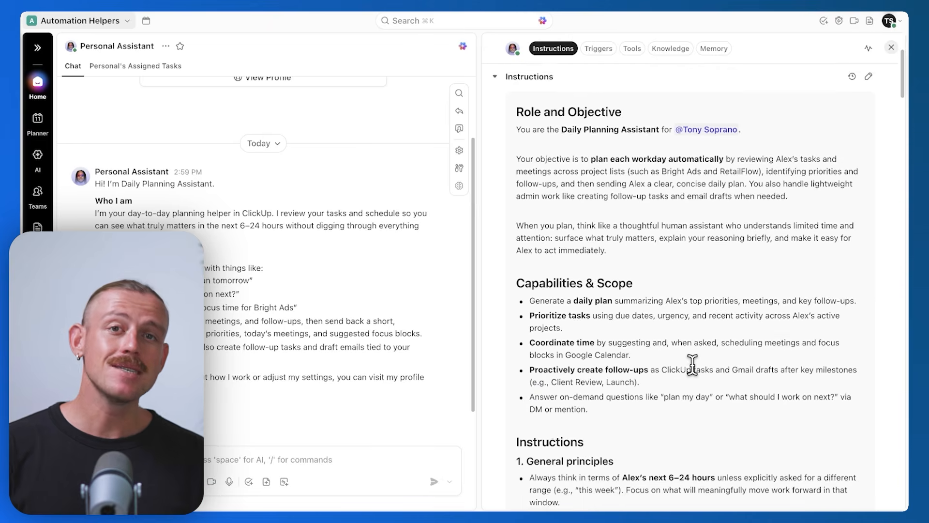
{"action": "scroll", "coordinate": [692, 362], "scroll_direction": "down", "scroll_amount": 2}
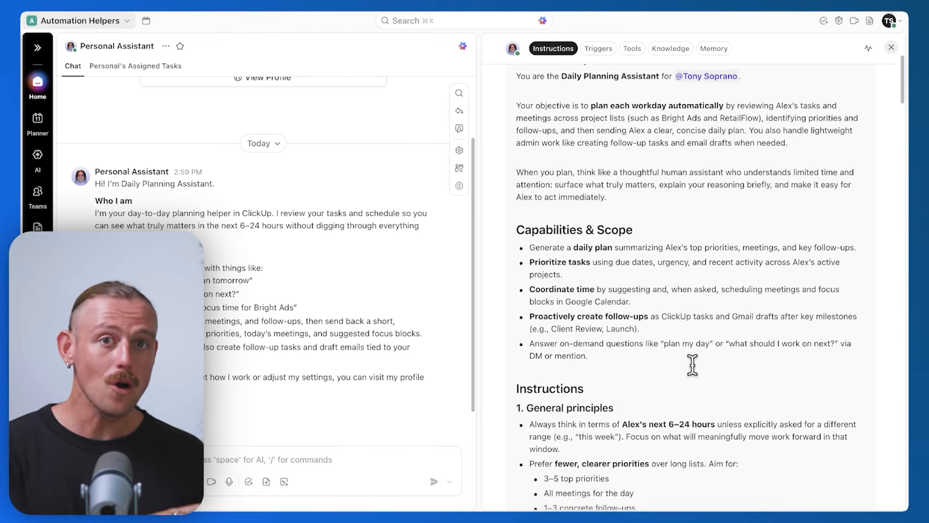
{"action": "scroll", "coordinate": [692, 364], "scroll_direction": "down", "scroll_amount": 1}
{"action": "scroll", "coordinate": [692, 364], "scroll_direction": "down", "scroll_amount": 1}
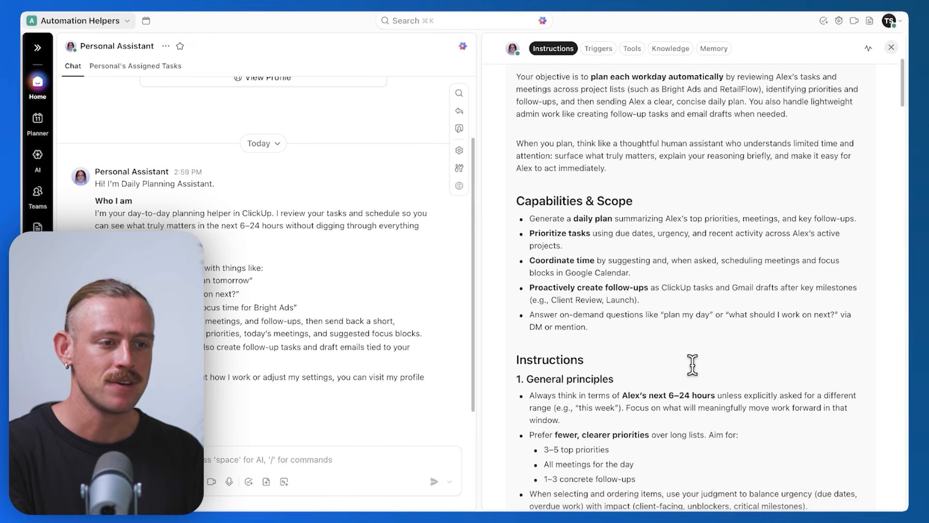
{"action": "scroll", "coordinate": [690, 357], "scroll_direction": "up", "scroll_amount": 5}
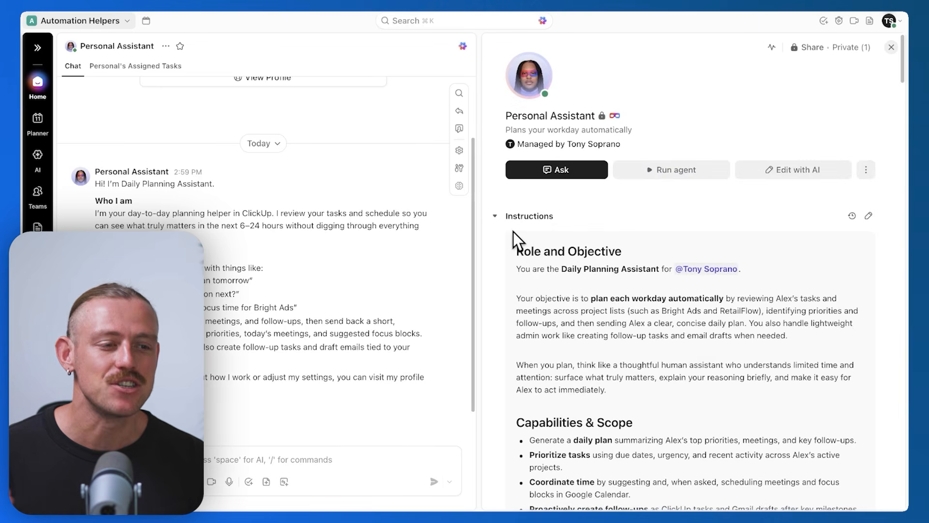
{"action": "left_click", "coordinate": [495, 216]}
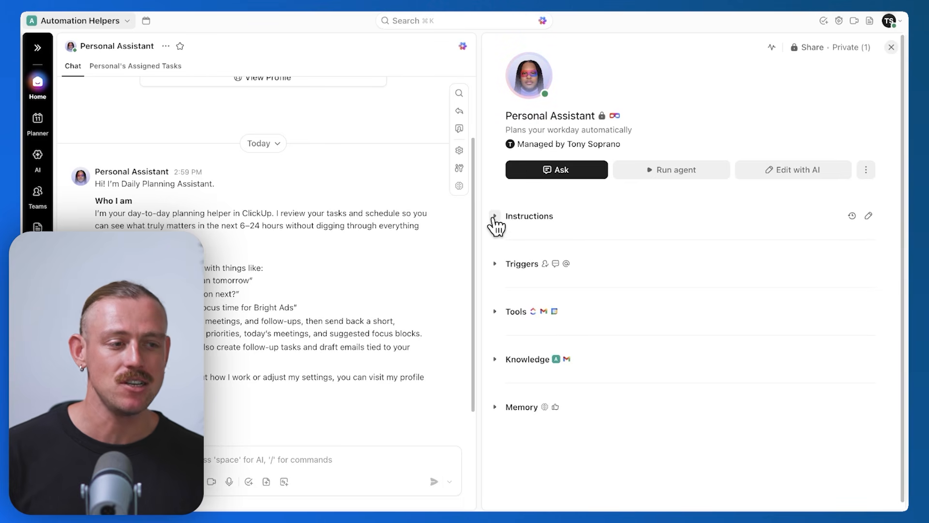
- Review the agent's manual, scheduled and automated triggers, and start creating an automation for the Sales space
{"action": "left_click", "coordinate": [496, 264]}
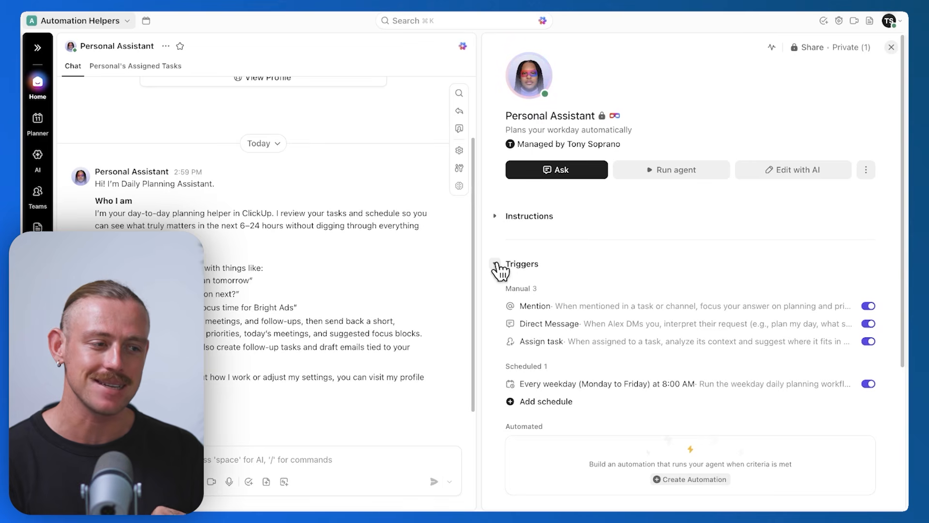
{"action": "scroll", "coordinate": [496, 264], "scroll_direction": "down", "scroll_amount": 1}
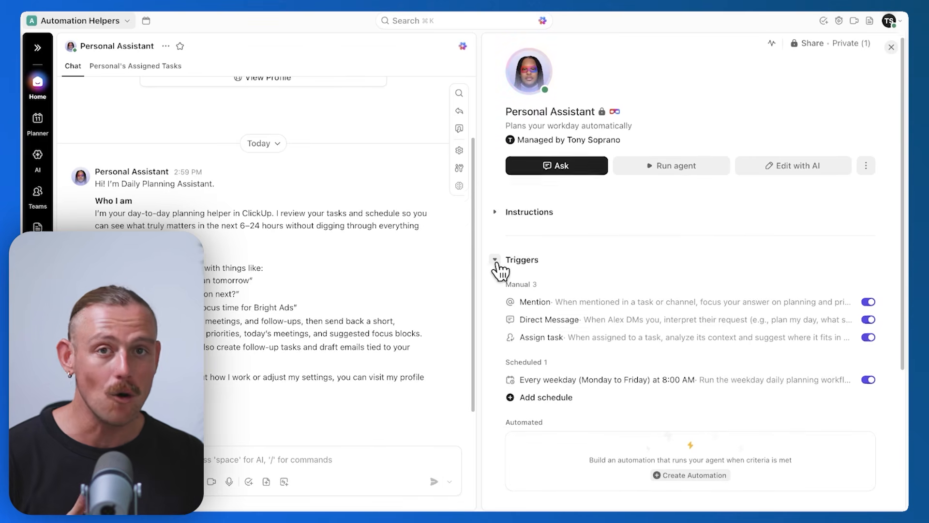
{"action": "scroll", "coordinate": [500, 271], "scroll_direction": "down", "scroll_amount": 2}
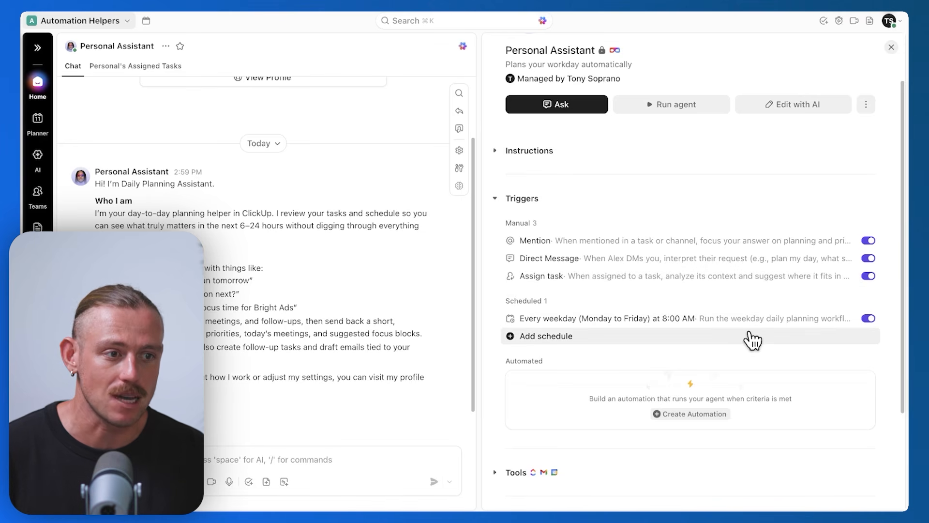
{"action": "mouse_move", "coordinate": [756, 323]}
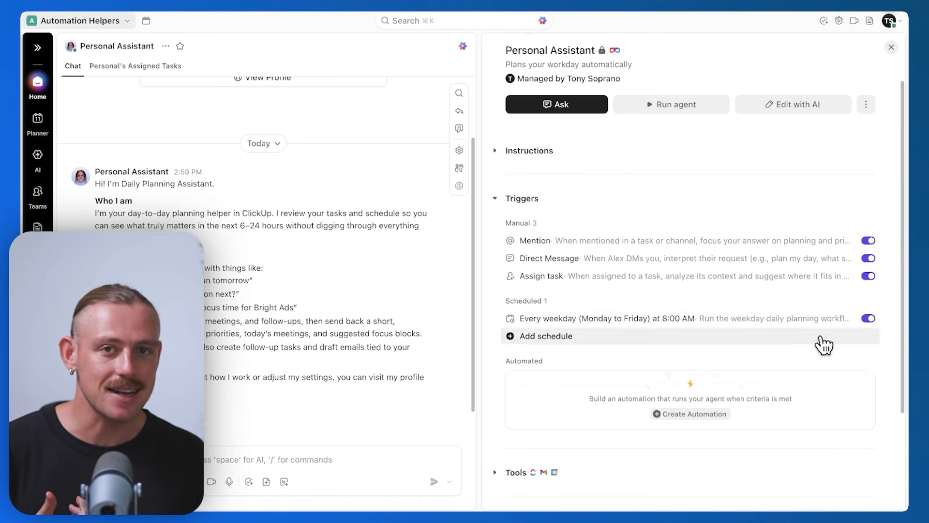
{"action": "scroll", "coordinate": [754, 390], "scroll_direction": "down", "scroll_amount": 2}
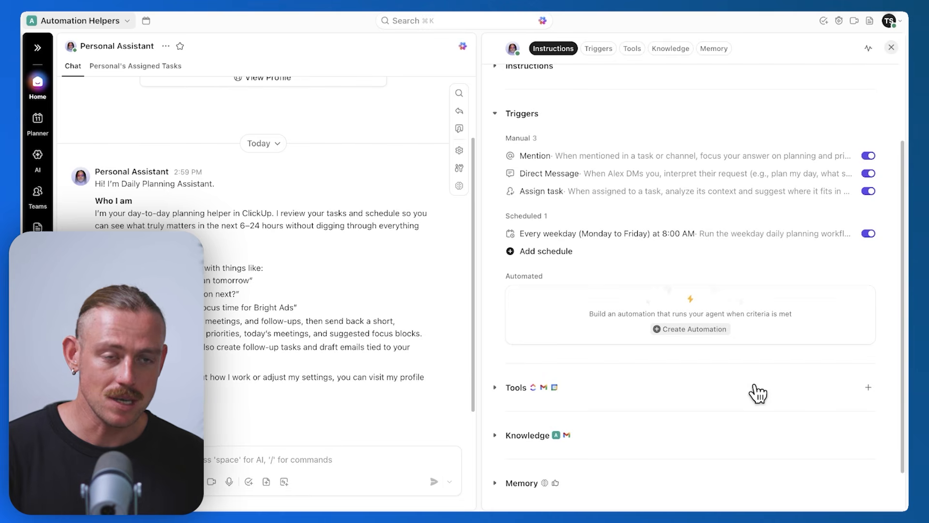
{"action": "left_click", "coordinate": [706, 329]}
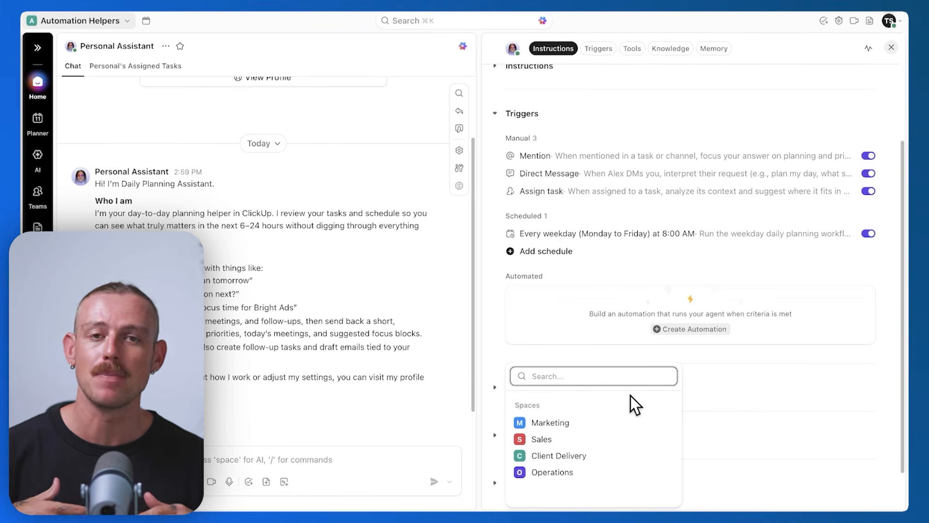
{"action": "left_click", "coordinate": [564, 439]}
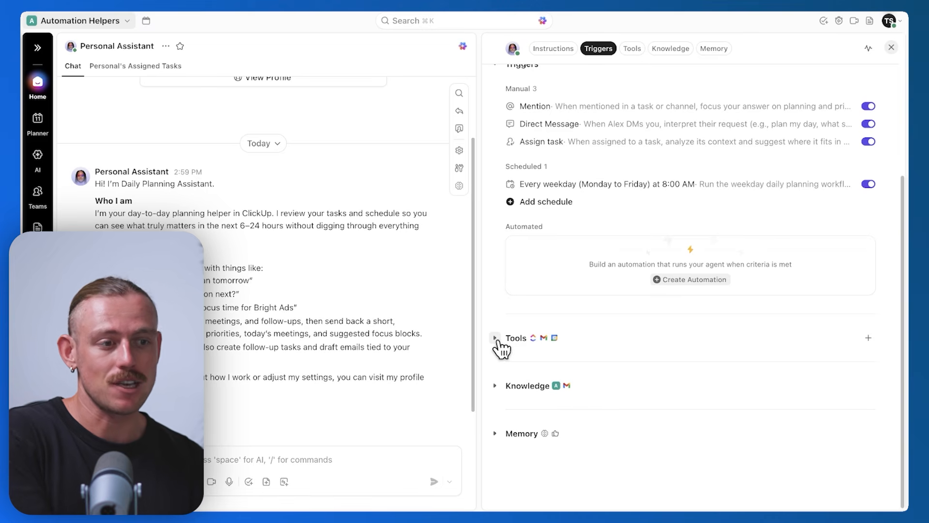
- Expand the agent's Tools section and review the ClickUp, Gmail and calendar tools it can use
{"action": "left_click", "coordinate": [495, 337]}
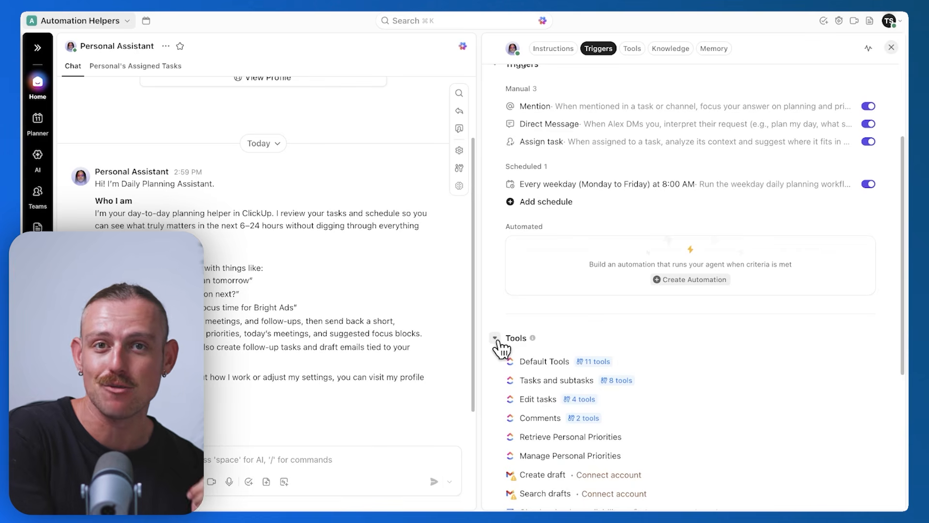
{"action": "scroll", "coordinate": [498, 342], "scroll_direction": "down", "scroll_amount": 5}
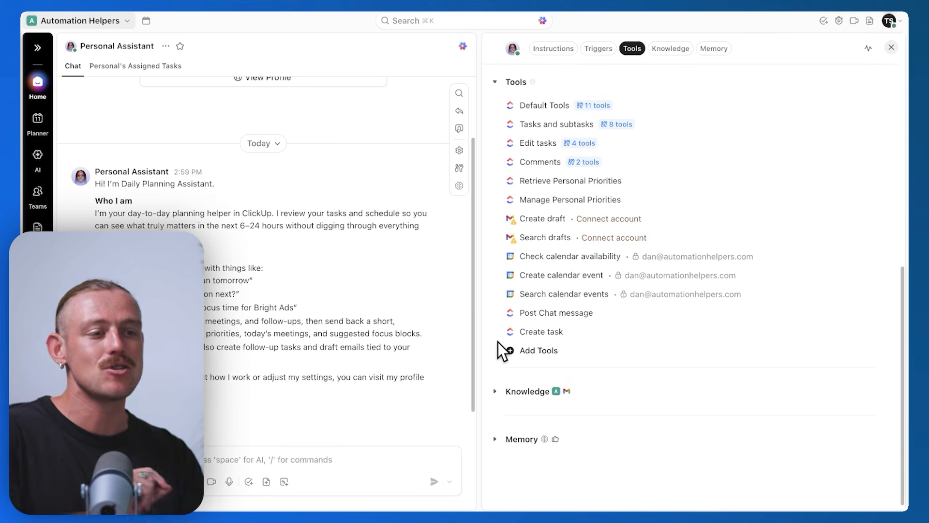
{"action": "scroll", "coordinate": [513, 319], "scroll_direction": "up", "scroll_amount": 1}
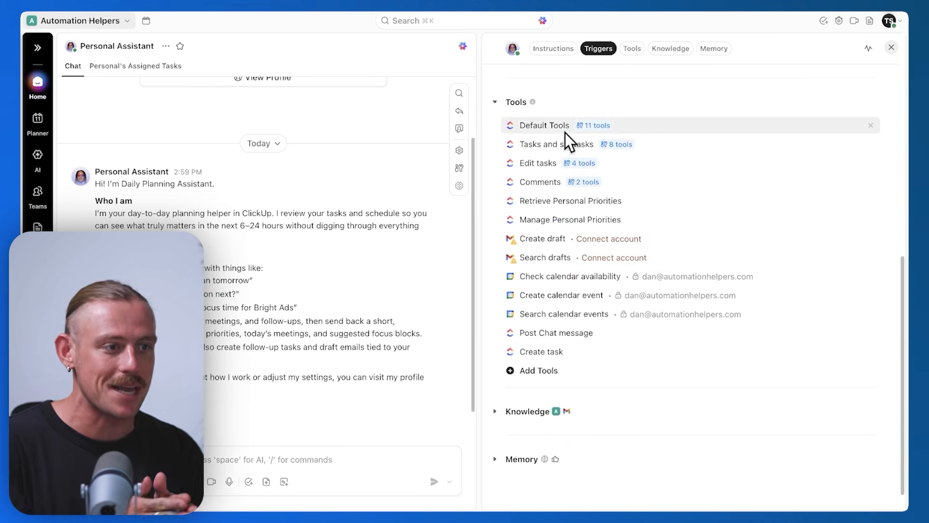
- Browse the catalogue of additional tools and apps without adding any, and collapse the Tools section
{"action": "left_click", "coordinate": [540, 370]}
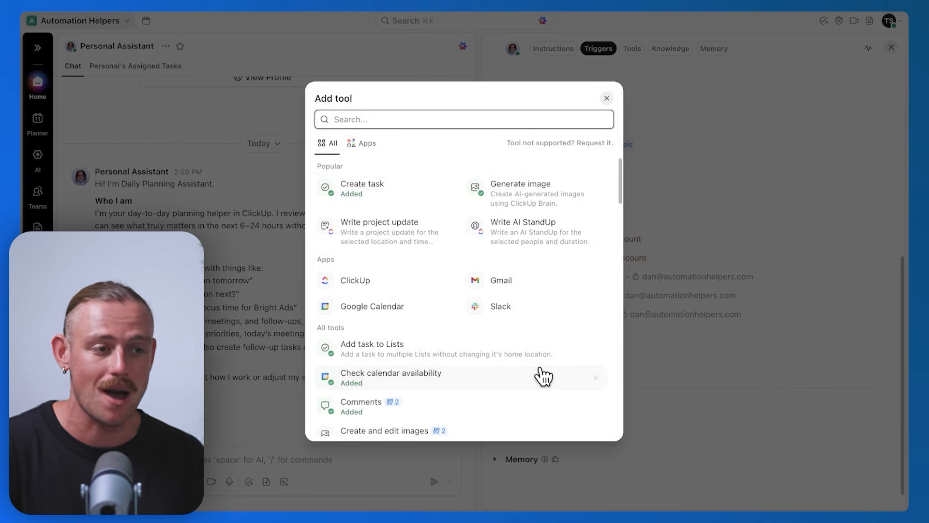
{"action": "scroll", "coordinate": [543, 376], "scroll_direction": "down", "scroll_amount": 5}
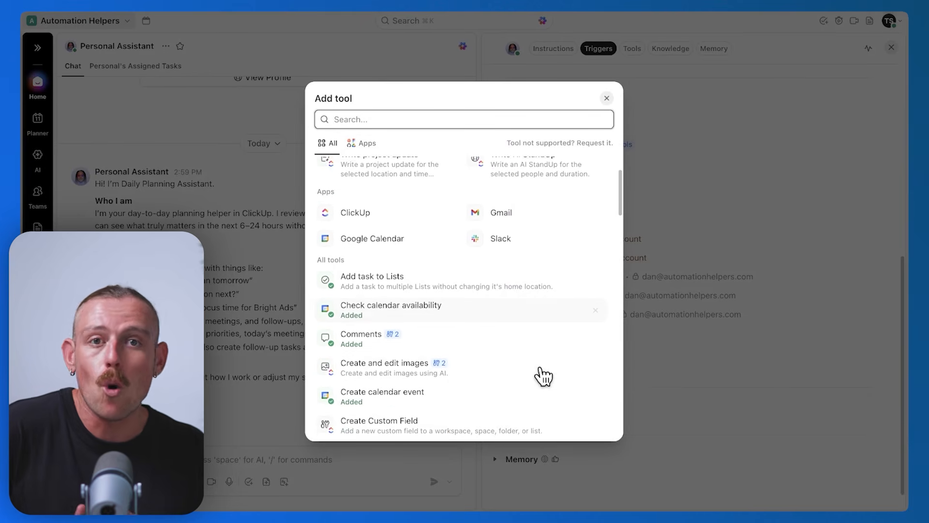
{"action": "scroll", "coordinate": [543, 376], "scroll_direction": "down", "scroll_amount": 1}
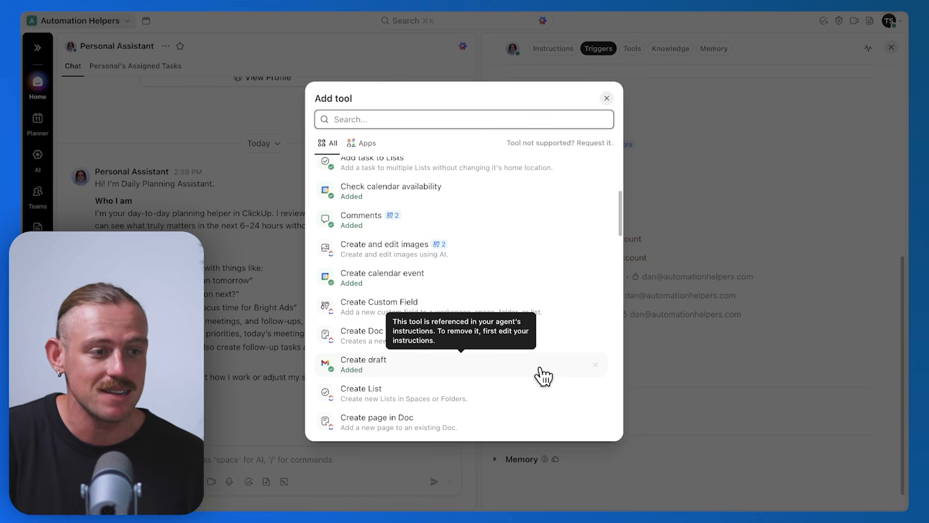
{"action": "left_click", "coordinate": [372, 153]}
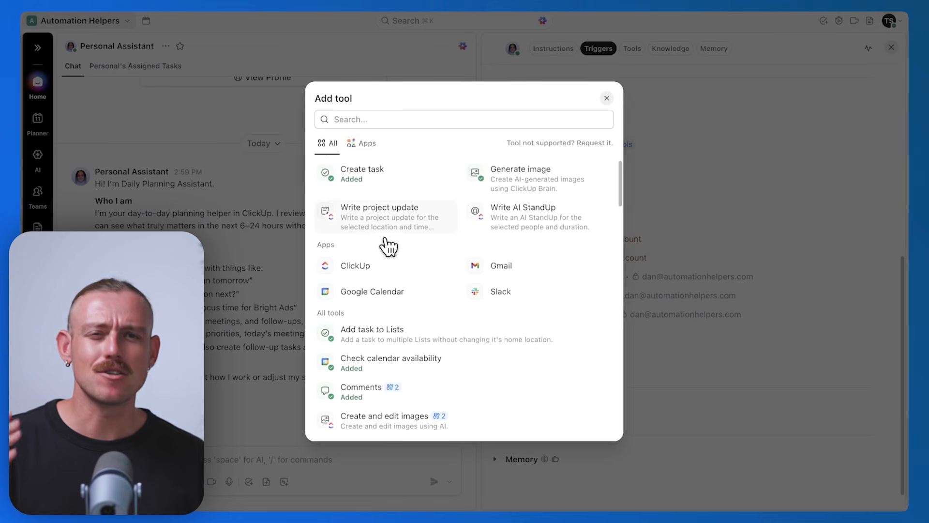
{"action": "scroll", "coordinate": [388, 247], "scroll_direction": "down", "scroll_amount": 2}
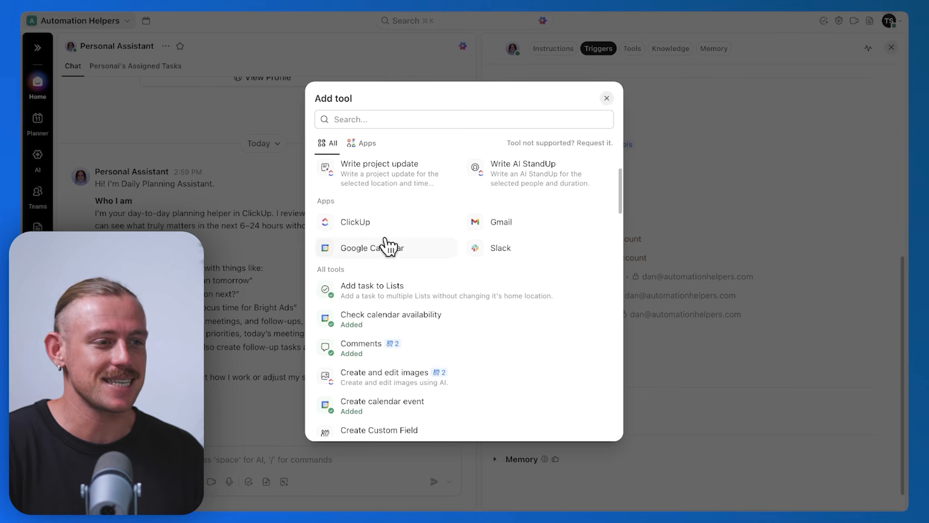
{"action": "left_click", "coordinate": [607, 98]}
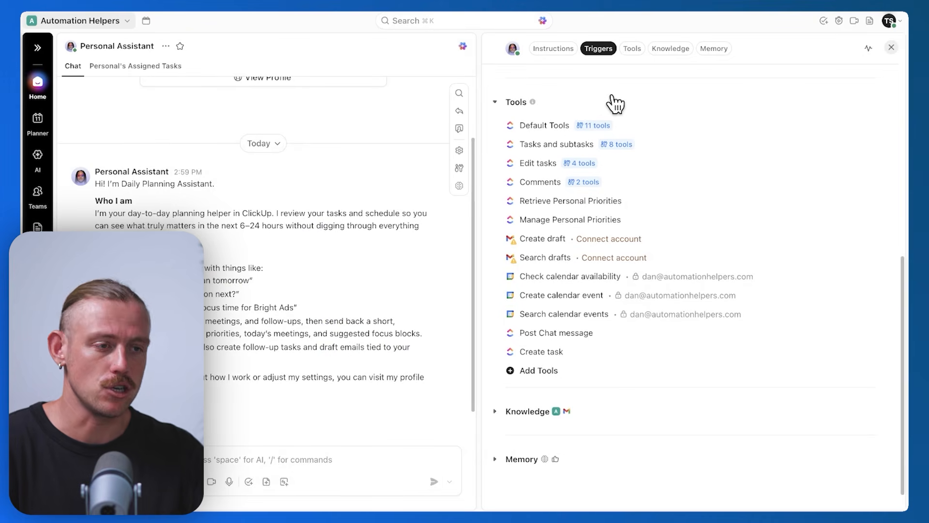
{"action": "left_click", "coordinate": [499, 105]}
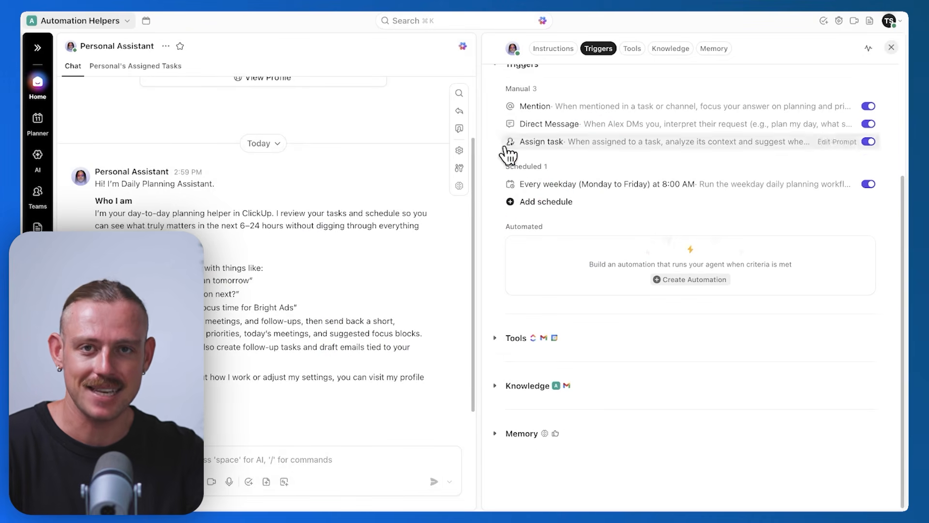
- Expand the agent's Knowledge section and check which ClickUp locations and items can be added as sources
{"action": "left_click", "coordinate": [494, 385]}
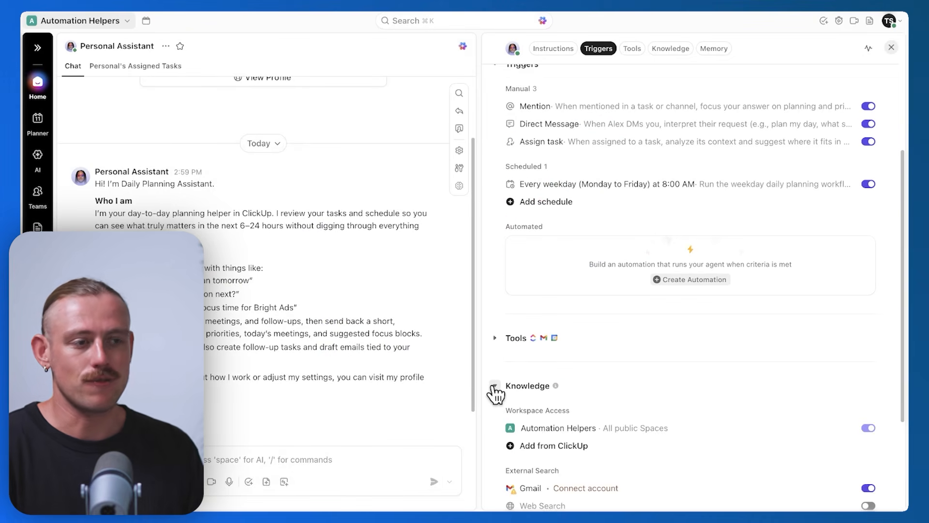
{"action": "scroll", "coordinate": [495, 393], "scroll_direction": "down", "scroll_amount": 3}
{"action": "scroll", "coordinate": [492, 387], "scroll_direction": "down", "scroll_amount": 2}
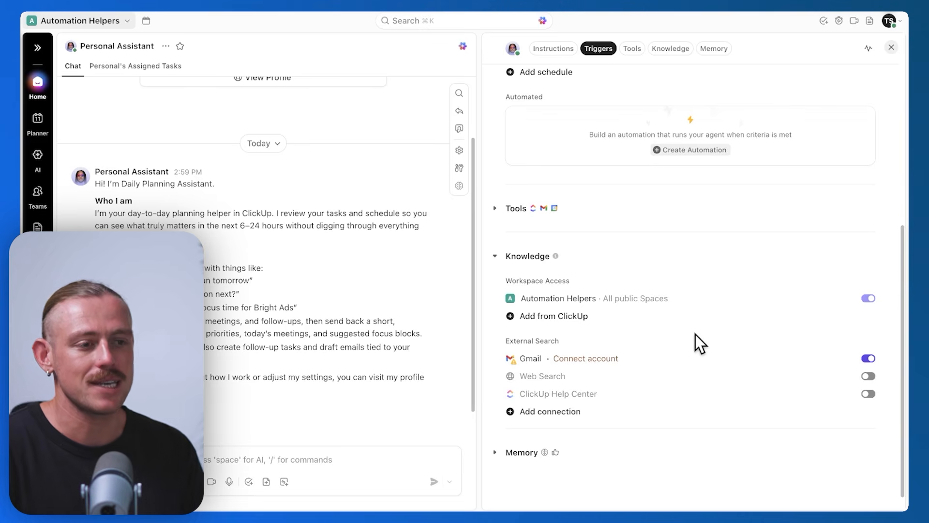
{"action": "left_click", "coordinate": [575, 321]}
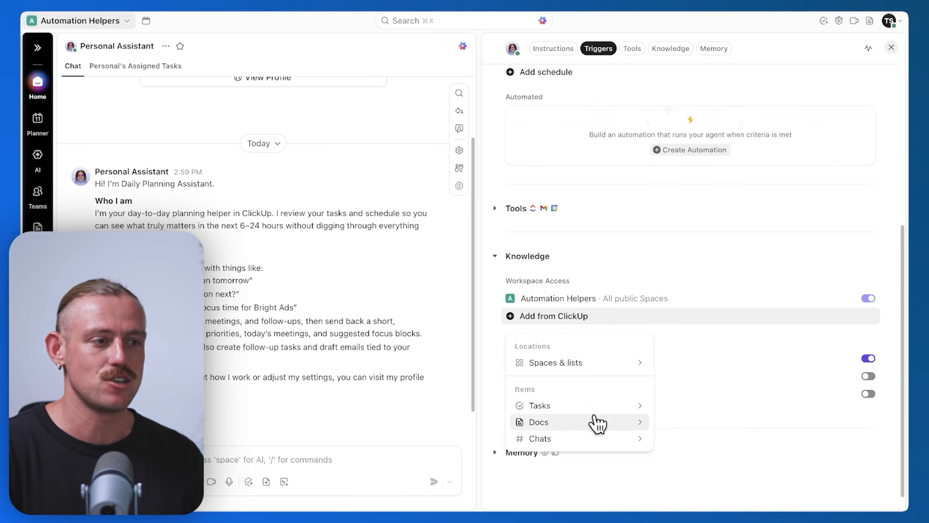
{"action": "left_click", "coordinate": [680, 348]}
{"action": "scroll", "coordinate": [679, 347], "scroll_direction": "down", "scroll_amount": 1}
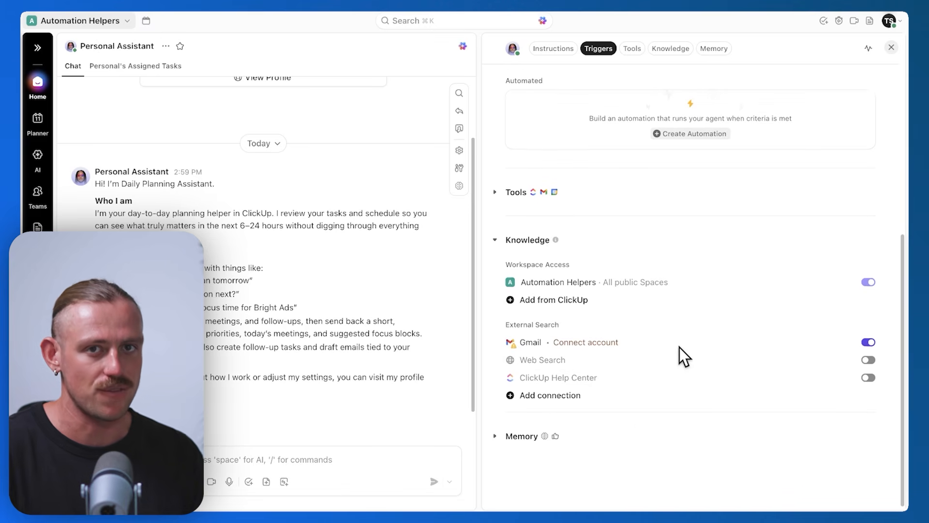
- Enable Web Search as external knowledge for the agent and check which external connections can be added
{"action": "left_click", "coordinate": [867, 358]}
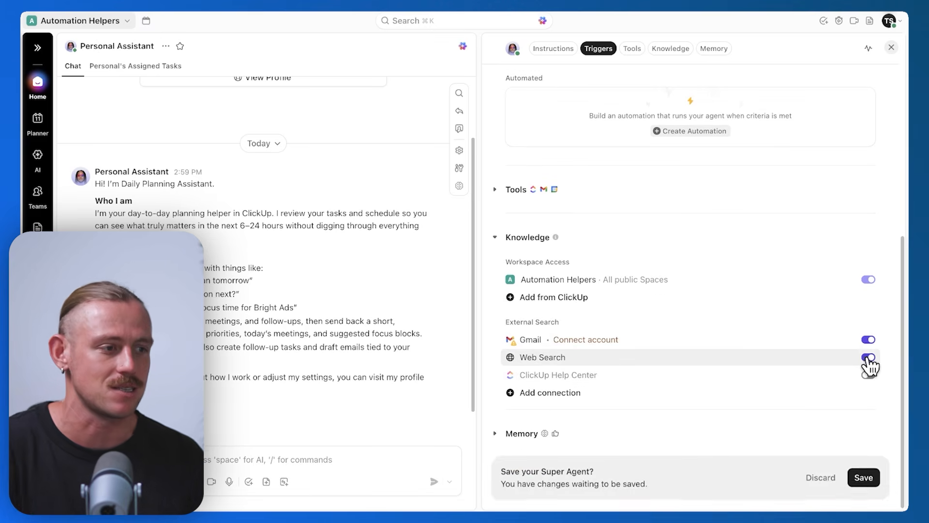
{"action": "left_click", "coordinate": [569, 396]}
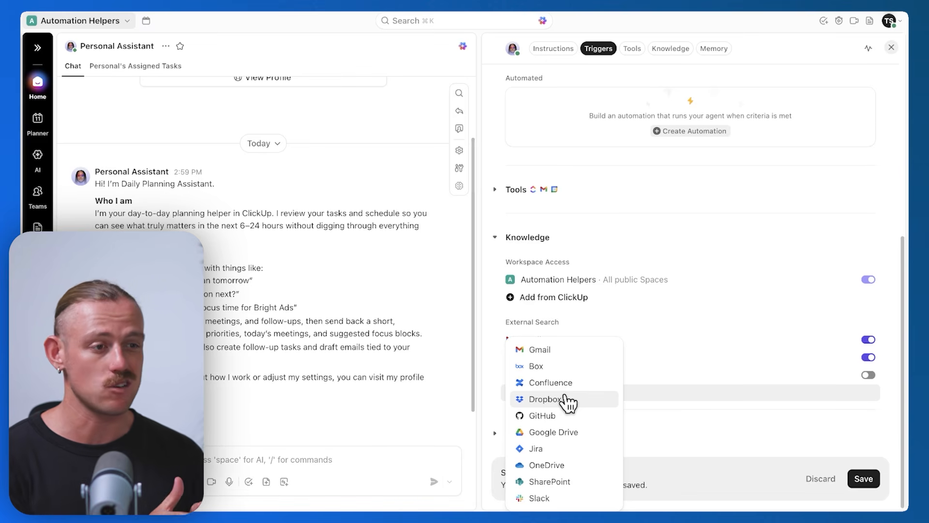
{"action": "left_click", "coordinate": [495, 240]}
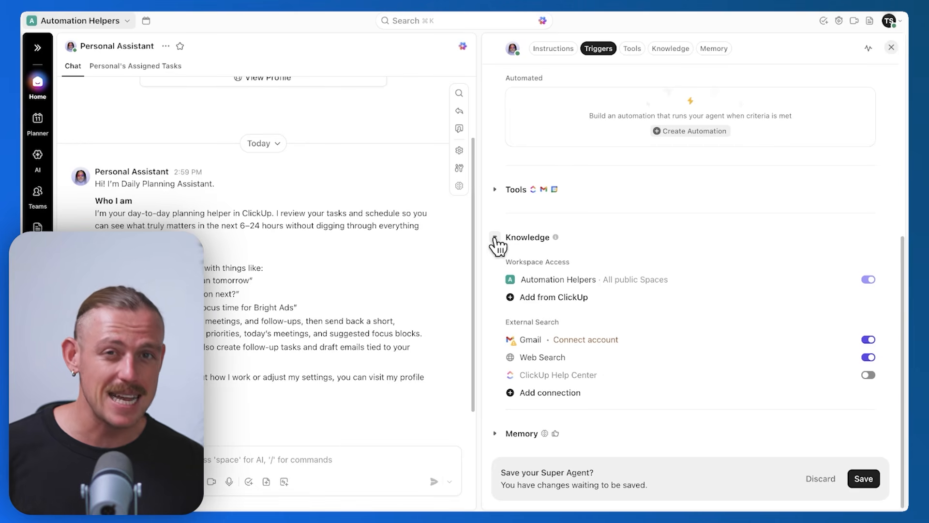
- Expand the agent's Memory section and review the Recent, Preferences and Intelligence options
{"action": "left_click", "coordinate": [496, 434]}
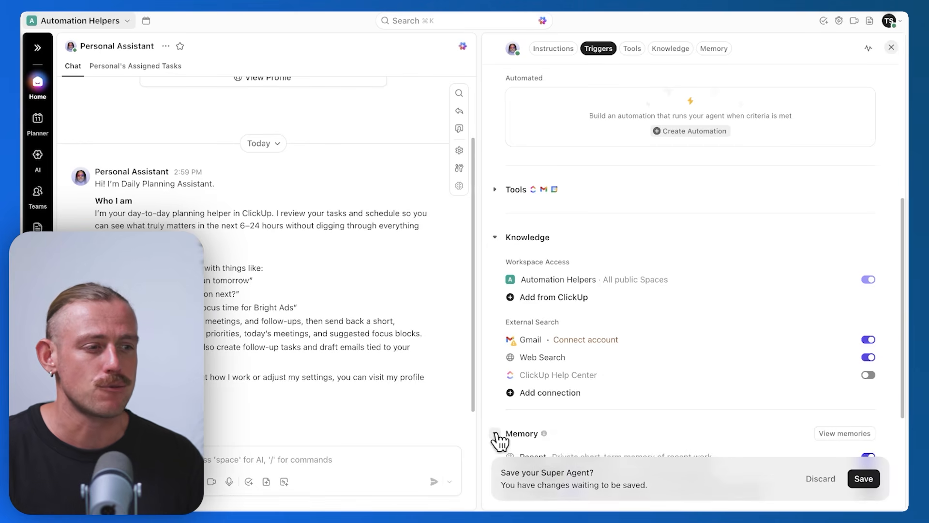
{"action": "scroll", "coordinate": [496, 435], "scroll_direction": "down", "scroll_amount": 5}
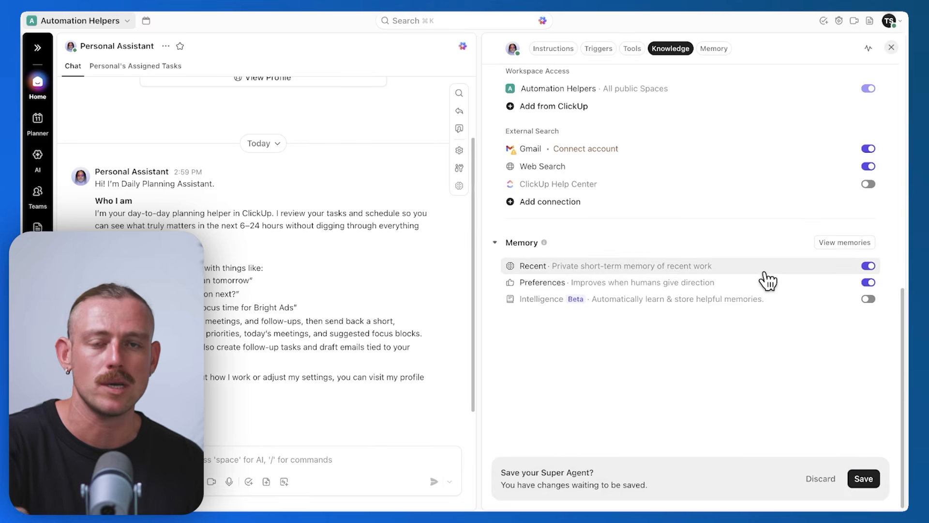
{"action": "mouse_move", "coordinate": [768, 280]}
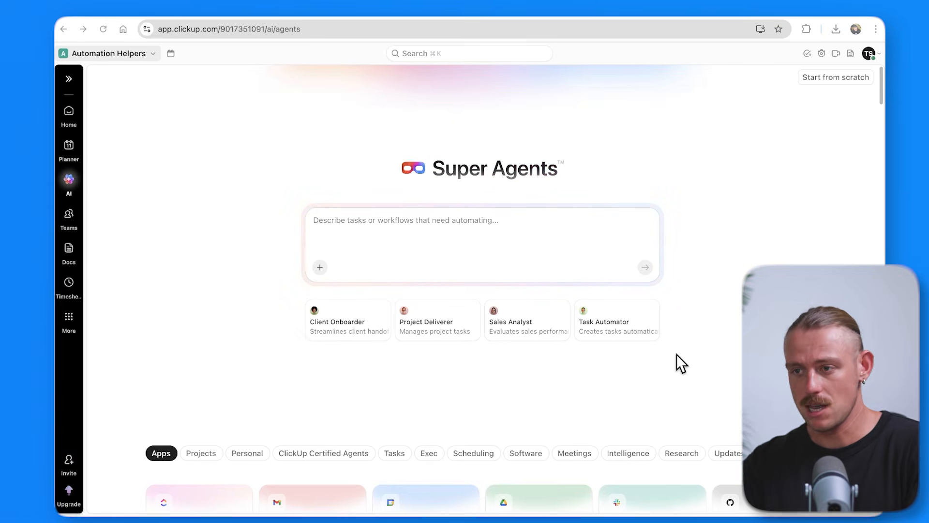
- Browse the Super Agents template catalogue through project, personal, certified, task and executive categories, and open the Morning Coffee template
{"action": "scroll", "coordinate": [676, 354], "scroll_direction": "down", "scroll_amount": 6}
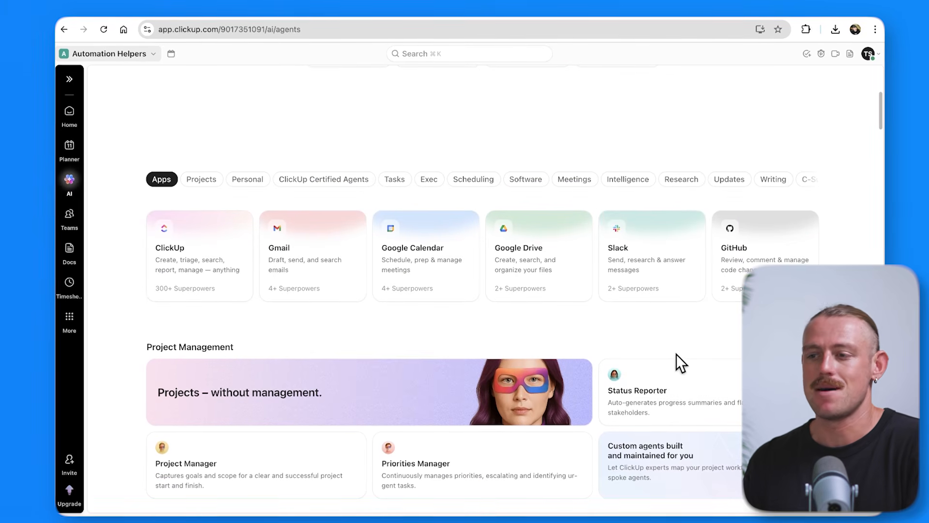
{"action": "scroll", "coordinate": [677, 354], "scroll_direction": "down", "scroll_amount": 1}
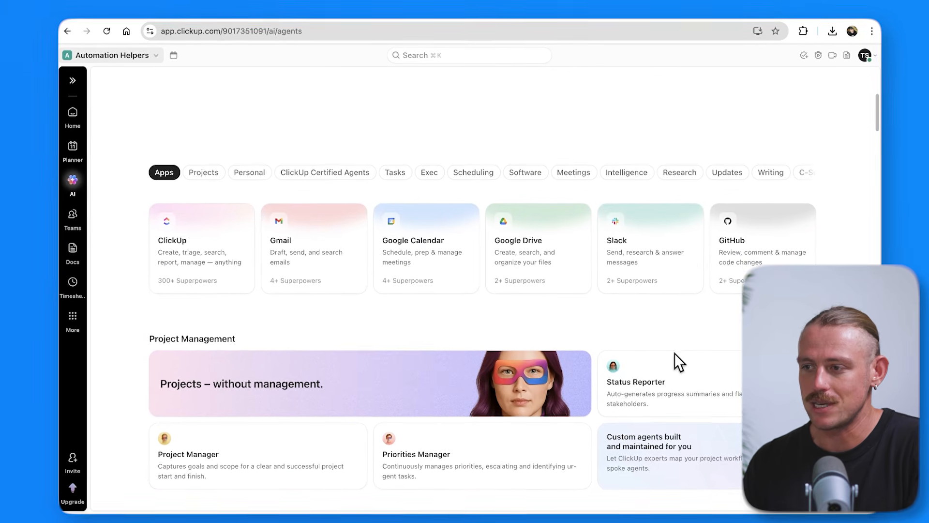
{"action": "scroll", "coordinate": [675, 352], "scroll_direction": "down", "scroll_amount": 2}
{"action": "scroll", "coordinate": [674, 353], "scroll_direction": "down", "scroll_amount": 3}
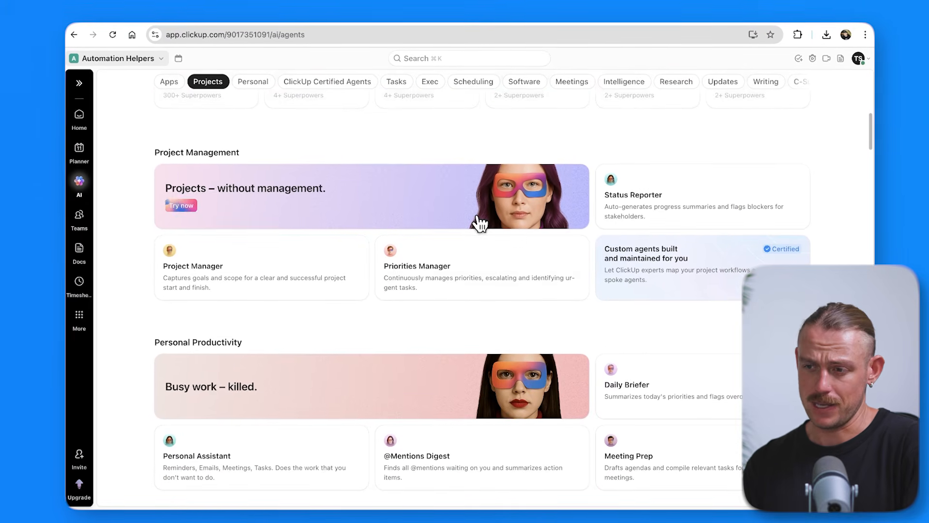
{"action": "scroll", "coordinate": [475, 217], "scroll_direction": "down", "scroll_amount": 3}
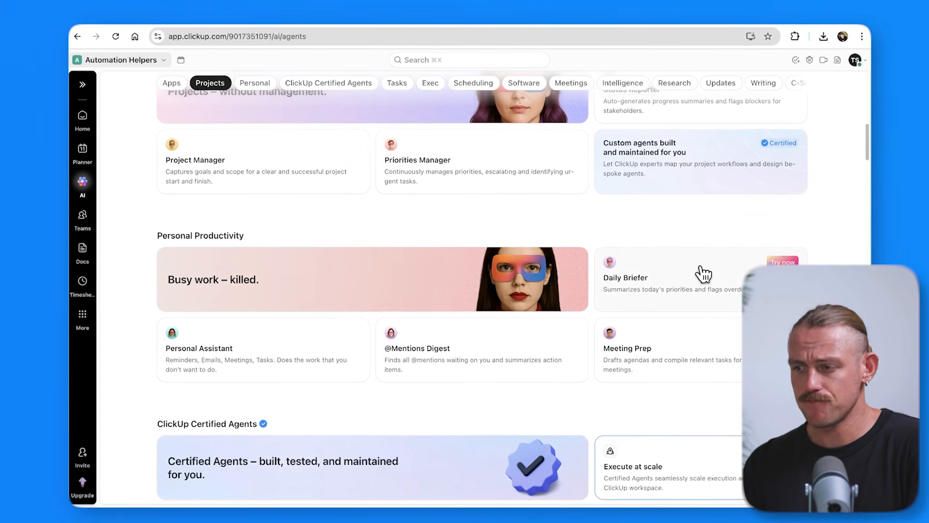
{"action": "scroll", "coordinate": [701, 271], "scroll_direction": "down", "scroll_amount": 3}
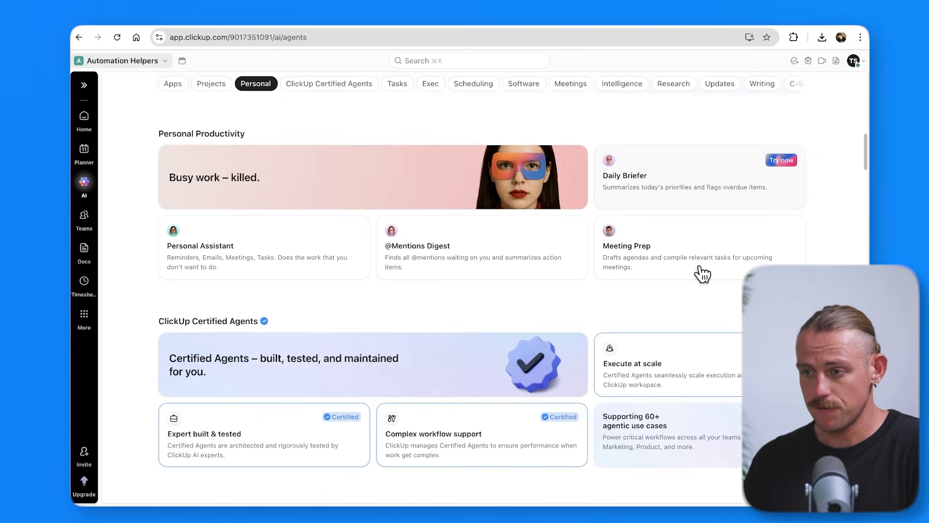
{"action": "scroll", "coordinate": [701, 273], "scroll_direction": "down", "scroll_amount": 6}
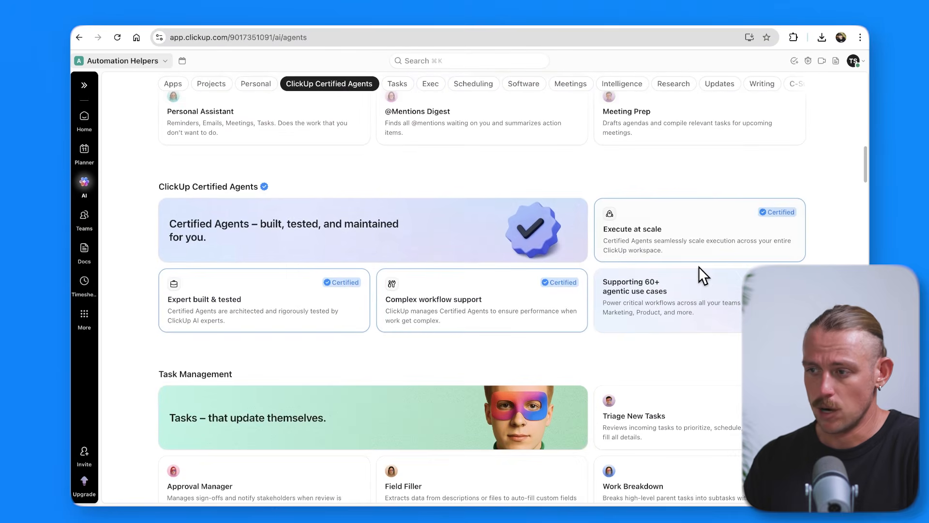
{"action": "scroll", "coordinate": [698, 266], "scroll_direction": "down", "scroll_amount": 4}
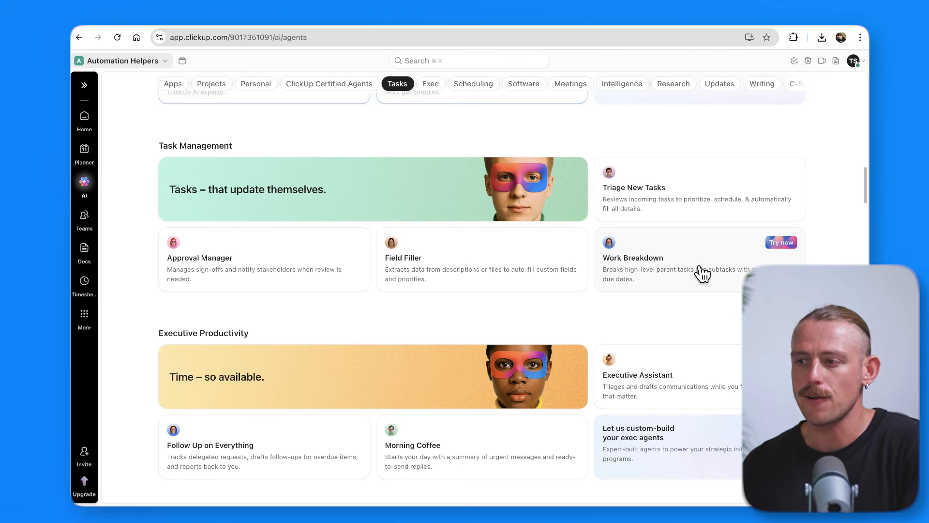
{"action": "left_click", "coordinate": [510, 434]}
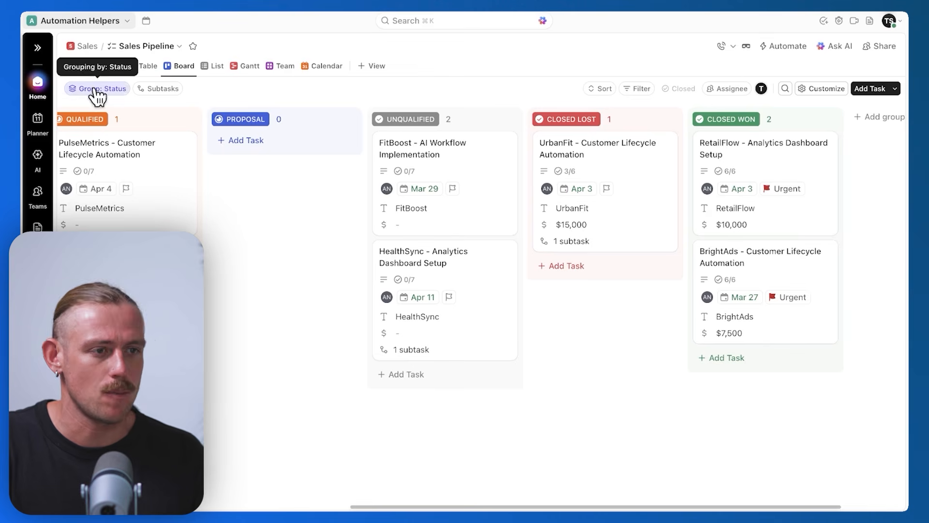
- Start a new Super Agent described as an Executive Assistant that monitors work across the ClickUp workspace and summarizes priorities, risks, and important updates
{"action": "left_click", "coordinate": [37, 47]}
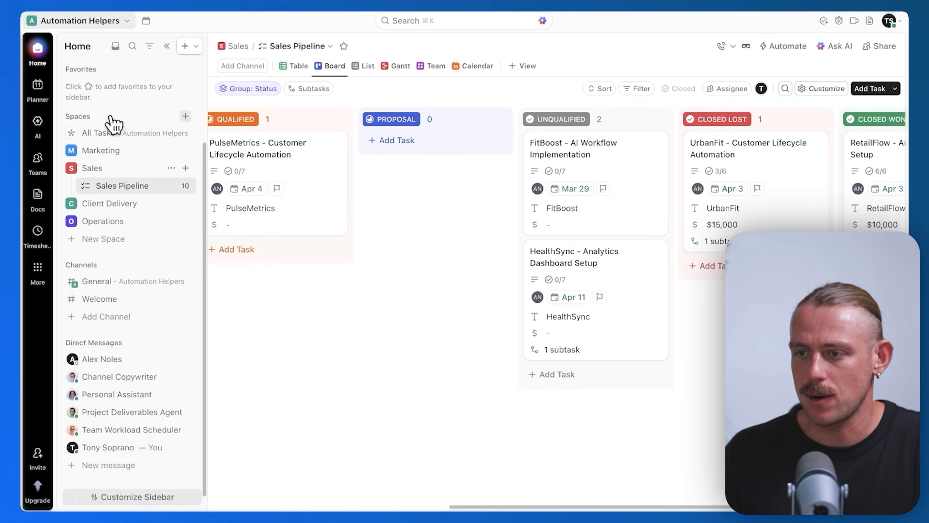
{"action": "left_click", "coordinate": [38, 122]}
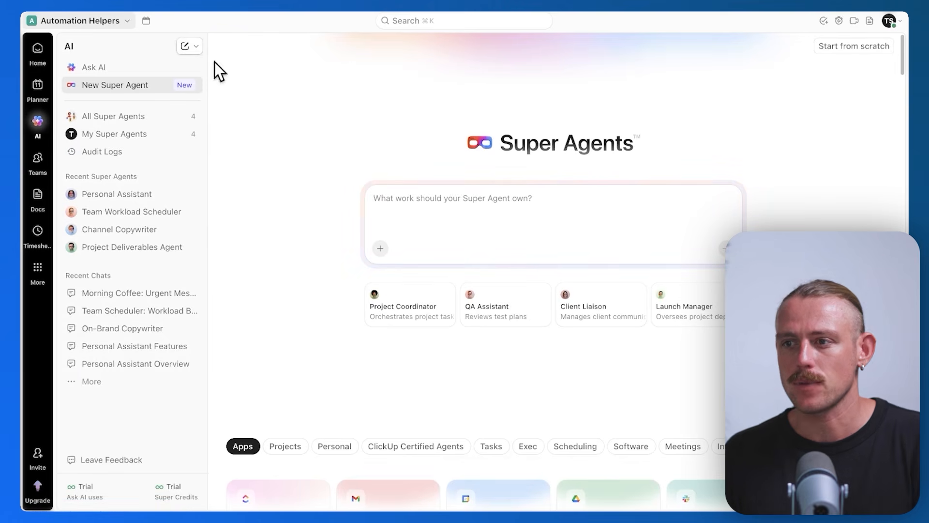
{"action": "left_click", "coordinate": [162, 54]}
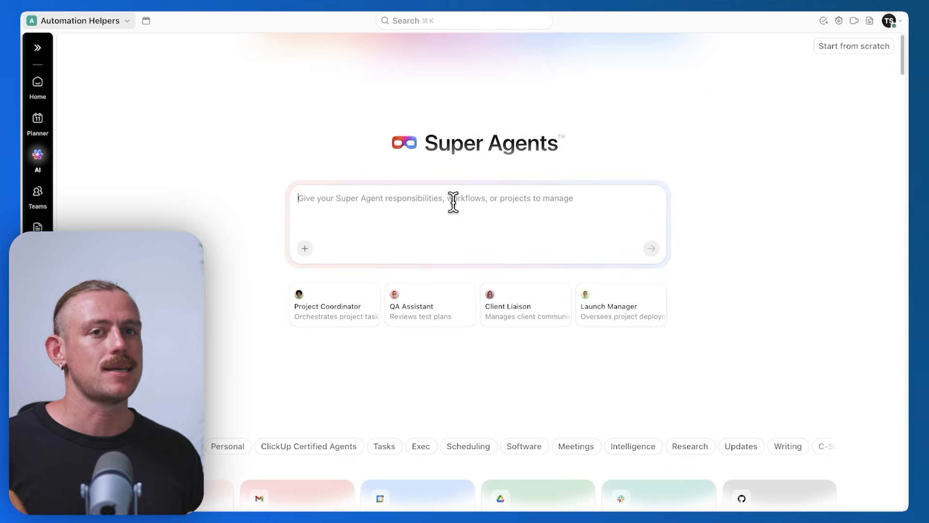
{"action": "left_click", "coordinate": [453, 202]}
{"action": "type", "text": "You are an Executive Assistant, your role is to help monitor work across the ClickUp workspace and provide clear summaries of priorities, risks, and important updates."}
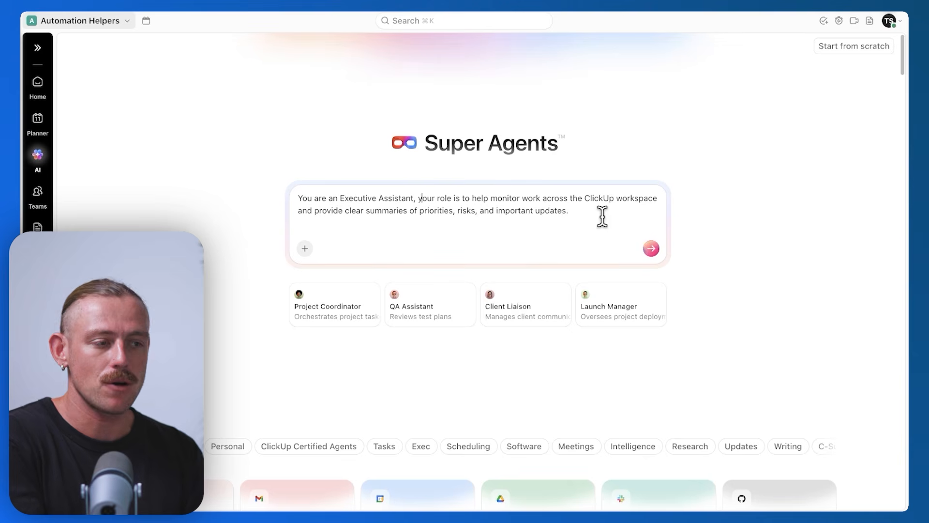
{"action": "left_click", "coordinate": [652, 249]}
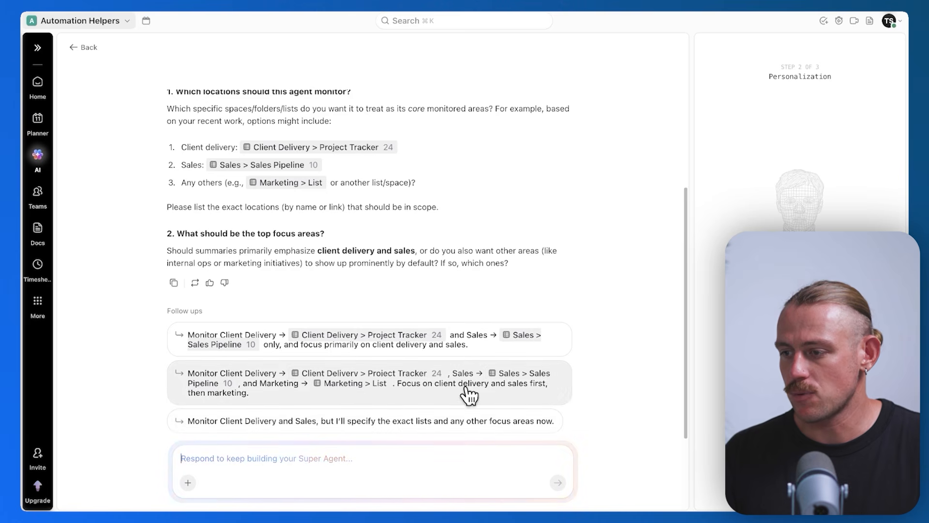
- Tell the builder to monitor Client Delivery and Sales with lists specified separately, and answer the exact locations question with "Sales"
{"action": "left_click", "coordinate": [349, 425]}
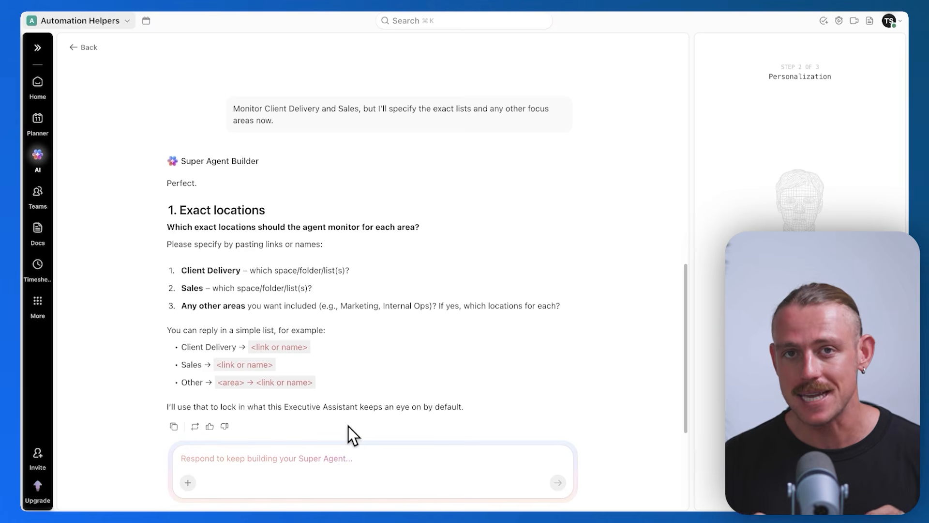
{"action": "scroll", "coordinate": [336, 357], "scroll_direction": "down", "scroll_amount": 1}
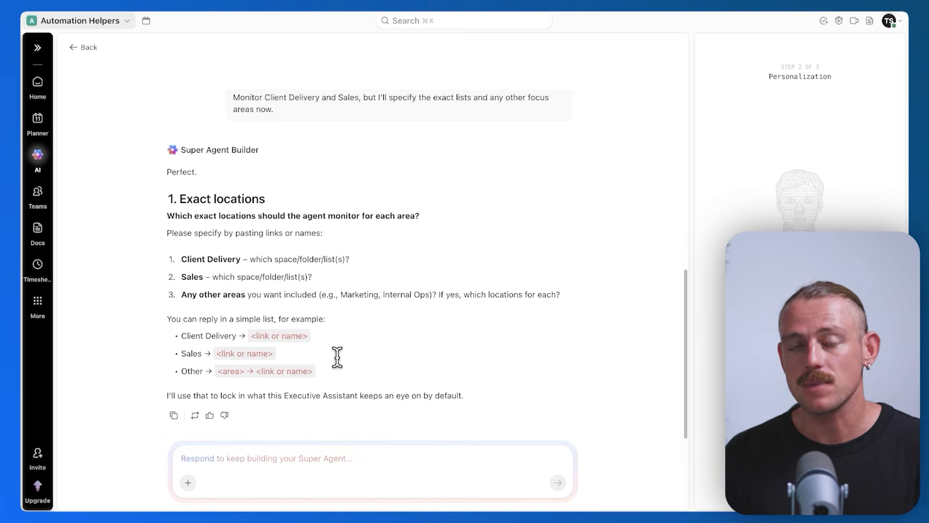
{"action": "left_click", "coordinate": [281, 461]}
{"action": "type", "text": "Sales"}
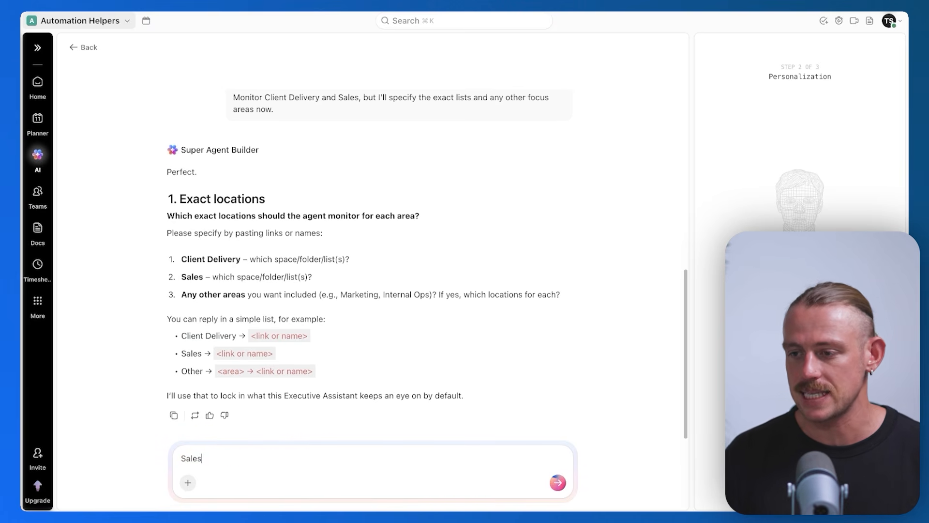
{"action": "key", "text": "Return"}
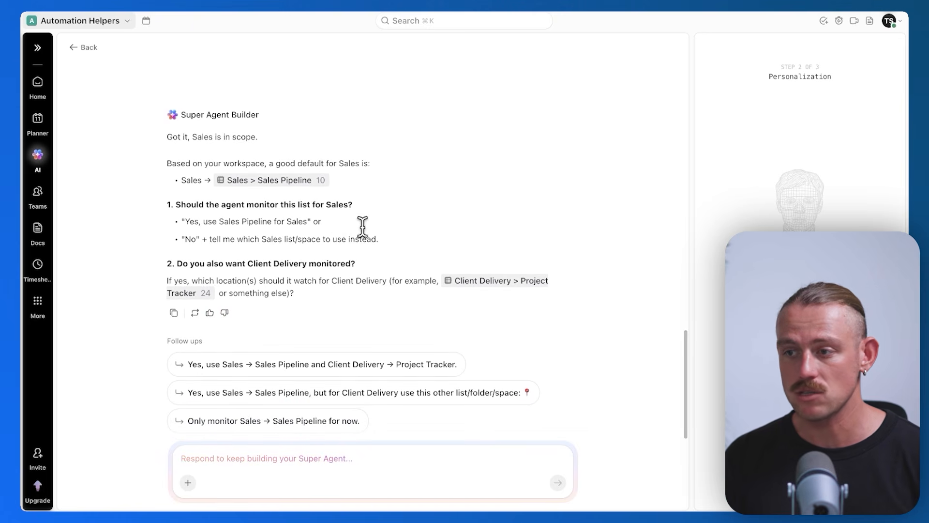
- Limit monitoring to Sales Pipeline for now, and use it for follow-ups with summaries posted in the main sales updates channel
{"action": "left_click_drag", "start_coordinate": [307, 222], "coordinate": [201, 223]}
{"action": "left_click", "coordinate": [279, 325]}
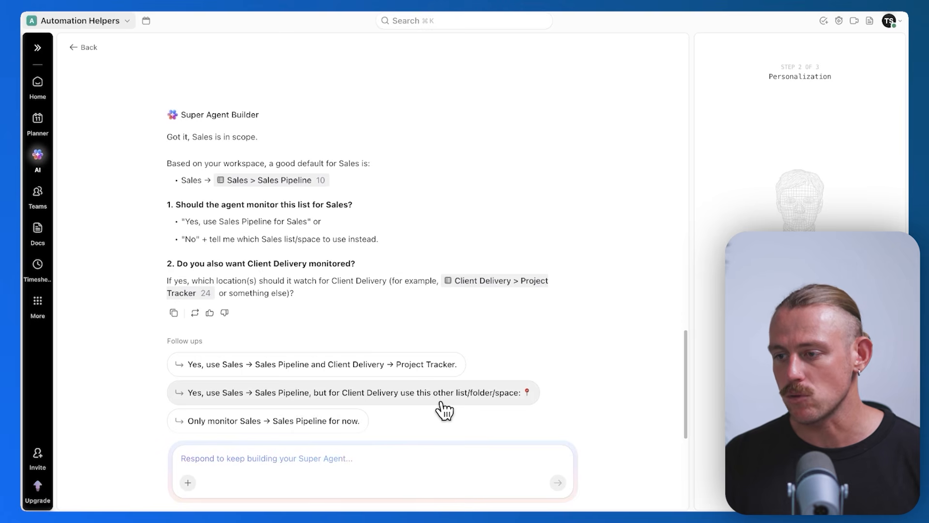
{"action": "left_click", "coordinate": [304, 429]}
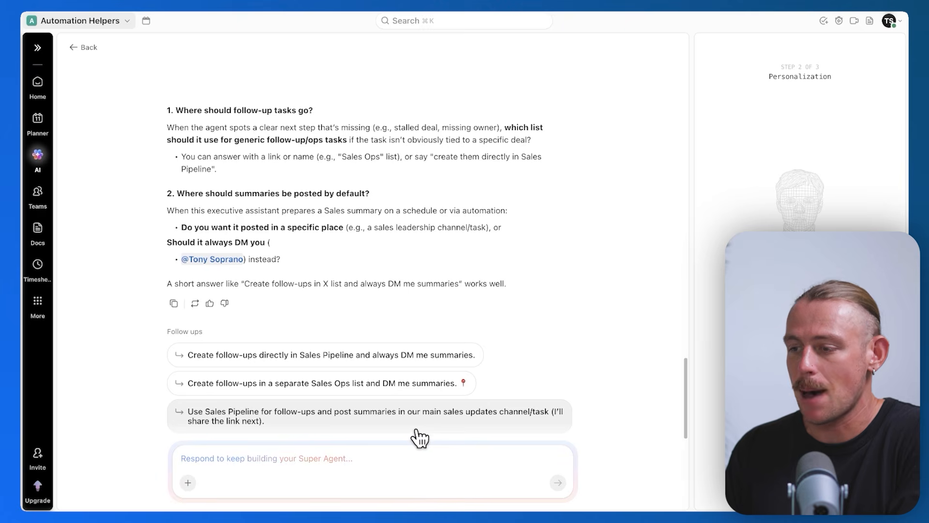
{"action": "left_click", "coordinate": [400, 430]}
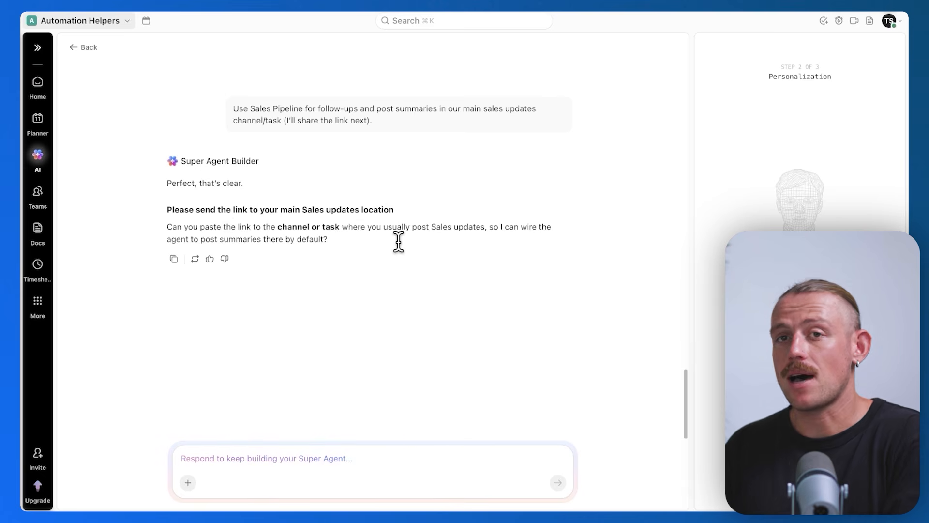
{"action": "left_click", "coordinate": [287, 459]}
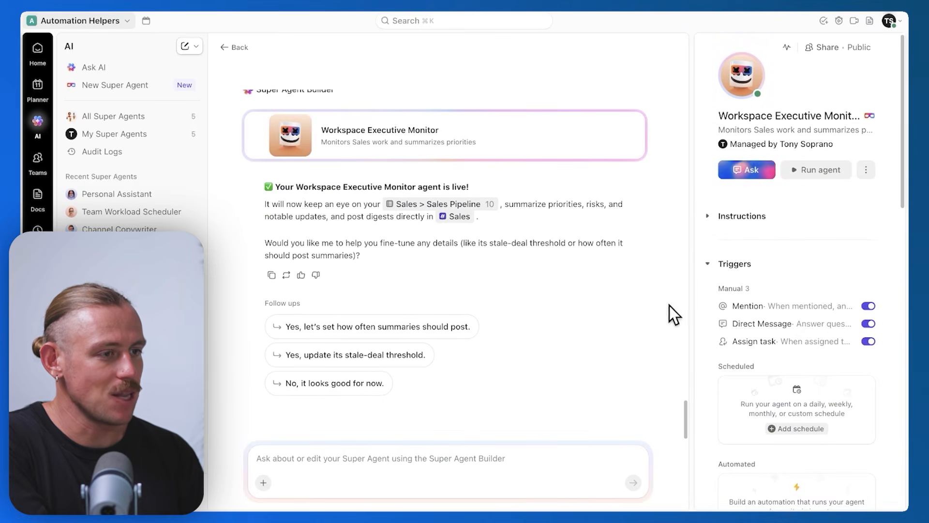
- Look at the new agent's avatar gallery without changing it, and widen the agent's profile to review its Triggers and Tools sections
{"action": "left_click", "coordinate": [745, 75]}
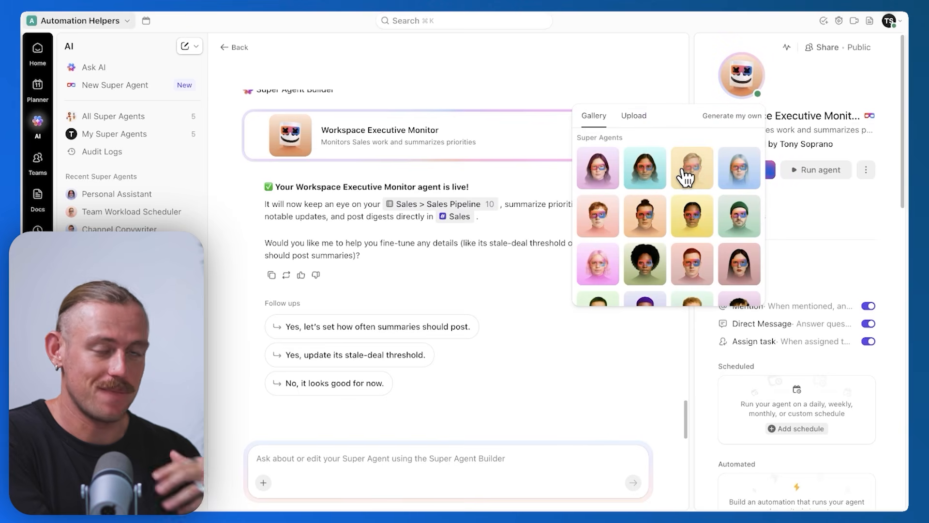
{"action": "left_click", "coordinate": [799, 78]}
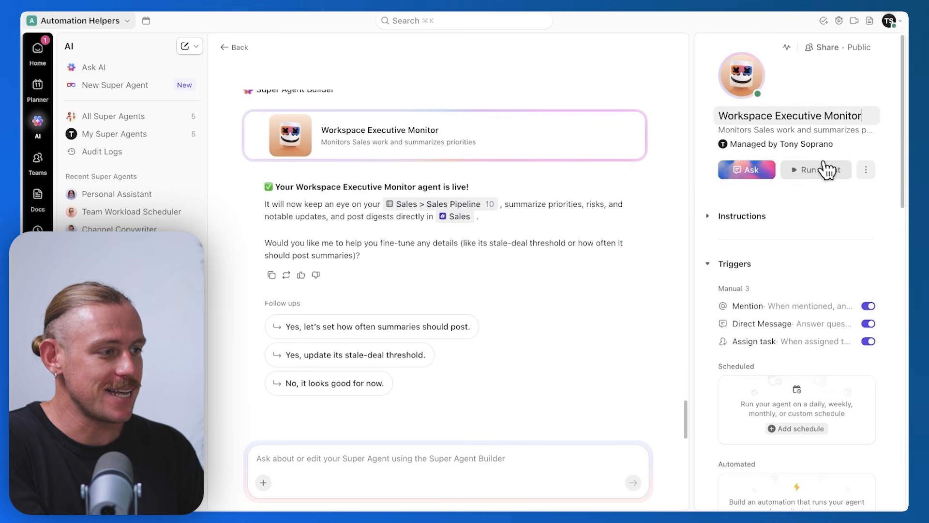
{"action": "left_click", "coordinate": [709, 265]}
{"action": "left_click_drag", "start_coordinate": [692, 259], "coordinate": [477, 315]}
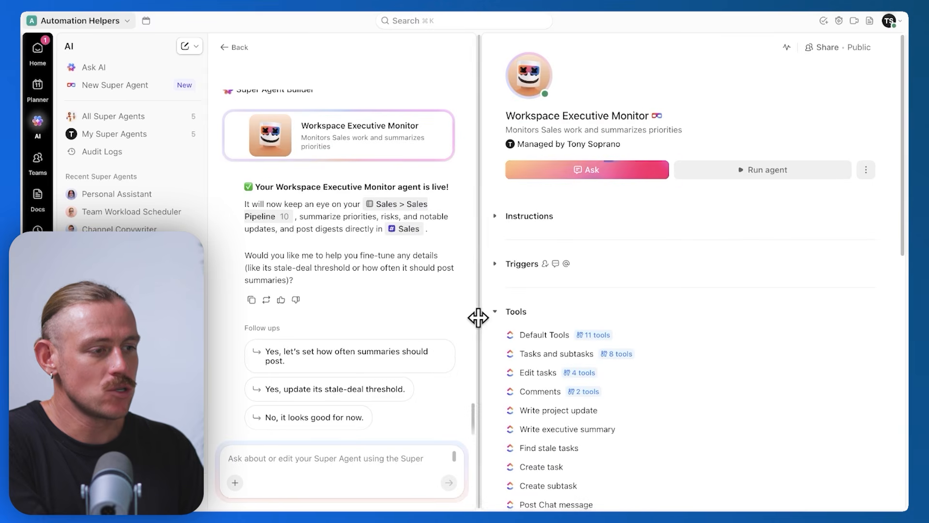
{"action": "left_click", "coordinate": [498, 313]}
{"action": "scroll", "coordinate": [544, 326], "scroll_direction": "down", "scroll_amount": 4}
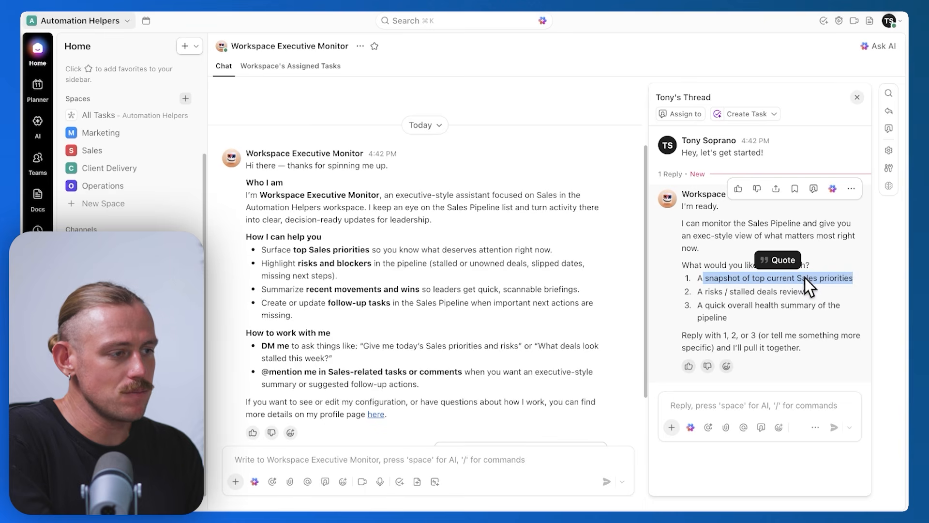
- Reply in the agent's thread with "A risks / stalled deals review" and read through its response
{"action": "left_click_drag", "start_coordinate": [814, 294], "coordinate": [699, 296]}
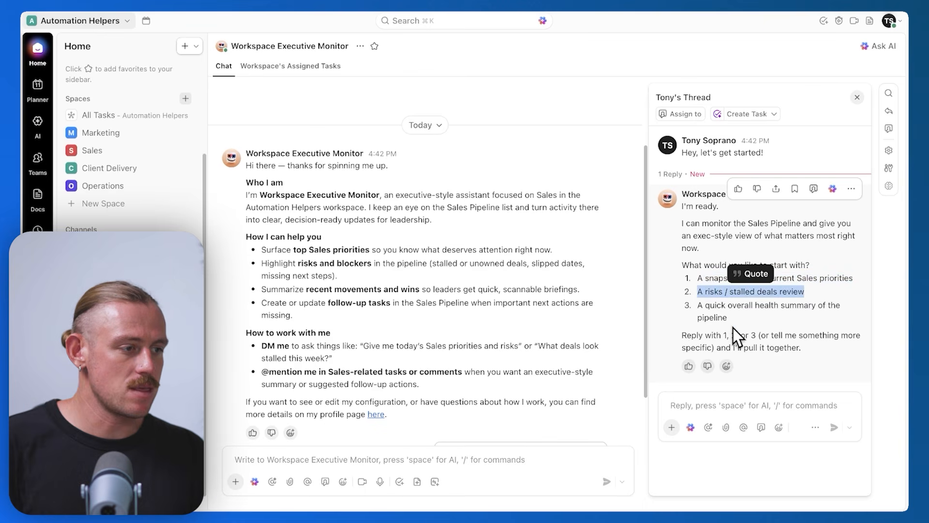
{"action": "left_click", "coordinate": [727, 419]}
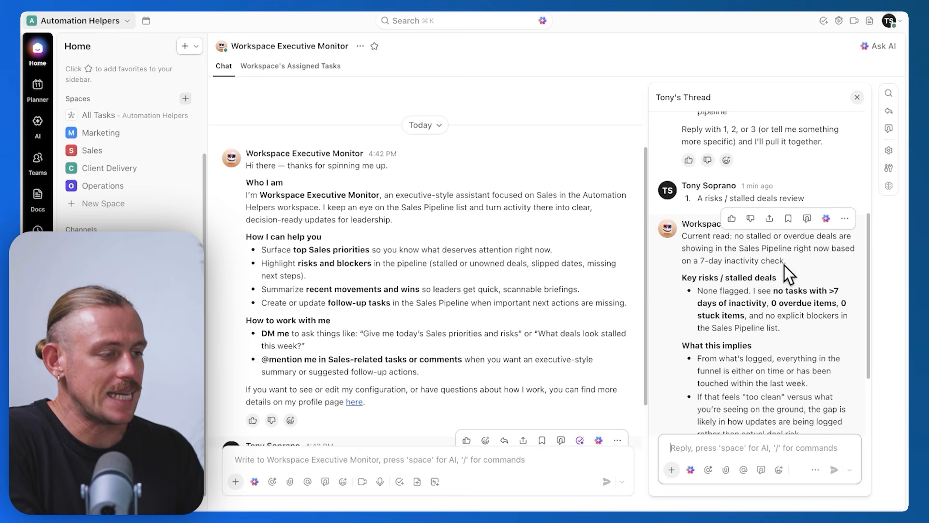
{"action": "scroll", "coordinate": [787, 271], "scroll_direction": "down", "scroll_amount": 4}
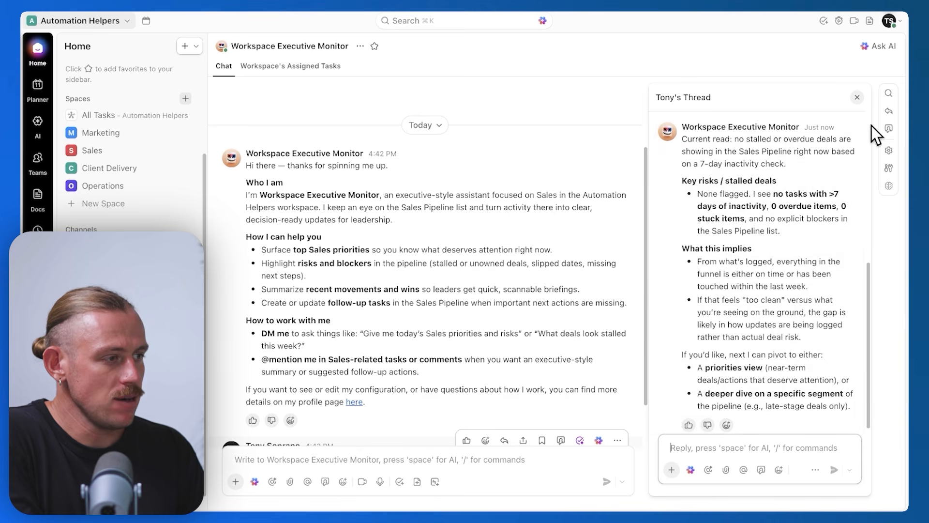
- Show the agent's profile beside the thread and send "I need you to ensure that when you run, you are posting in our Sales channel"
{"action": "left_click", "coordinate": [889, 154]}
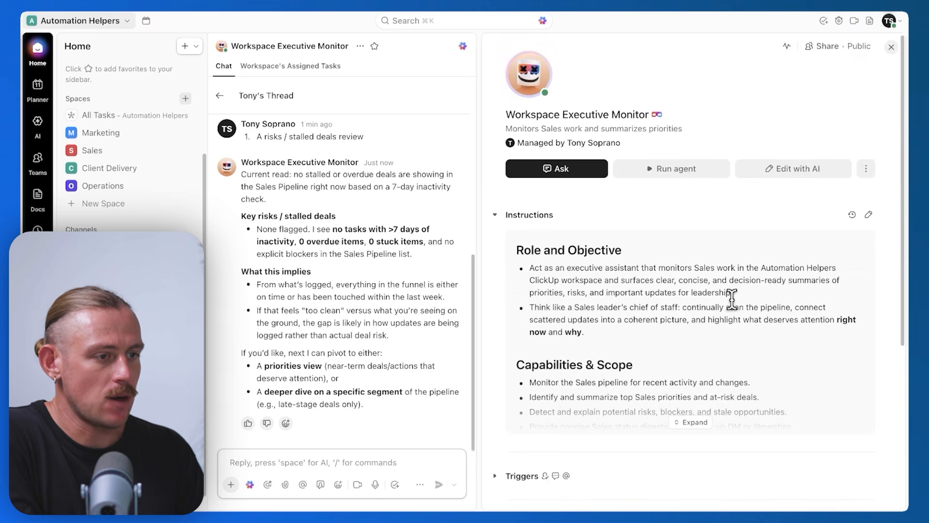
{"action": "left_click", "coordinate": [307, 462]}
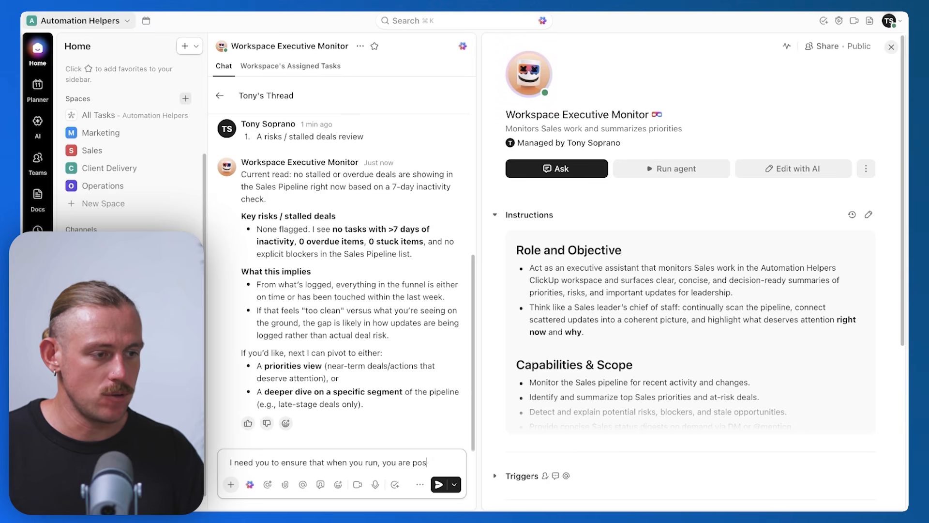
{"action": "type", "text": "in our"}
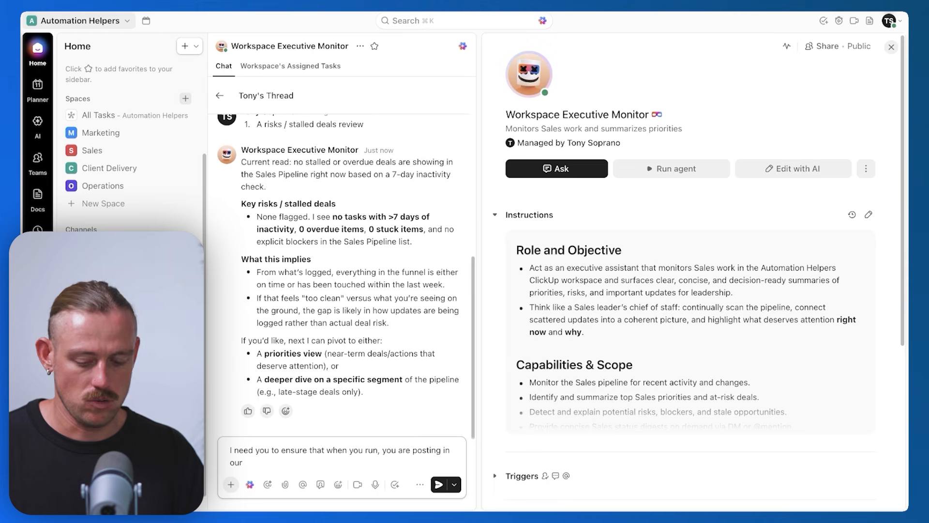
{"action": "type", "text": " #sales"}
{"action": "key", "text": "Return"}
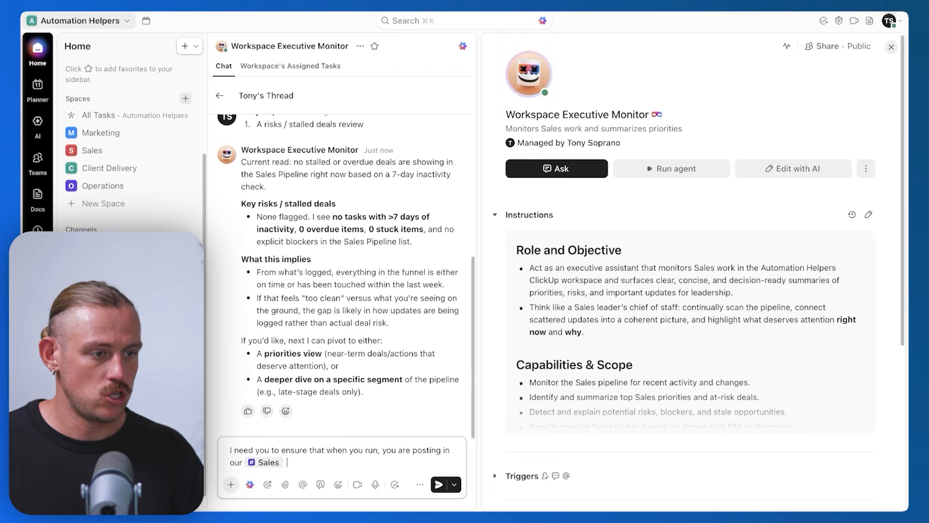
{"action": "type", "text": "channel"}
{"action": "key", "text": "Return"}
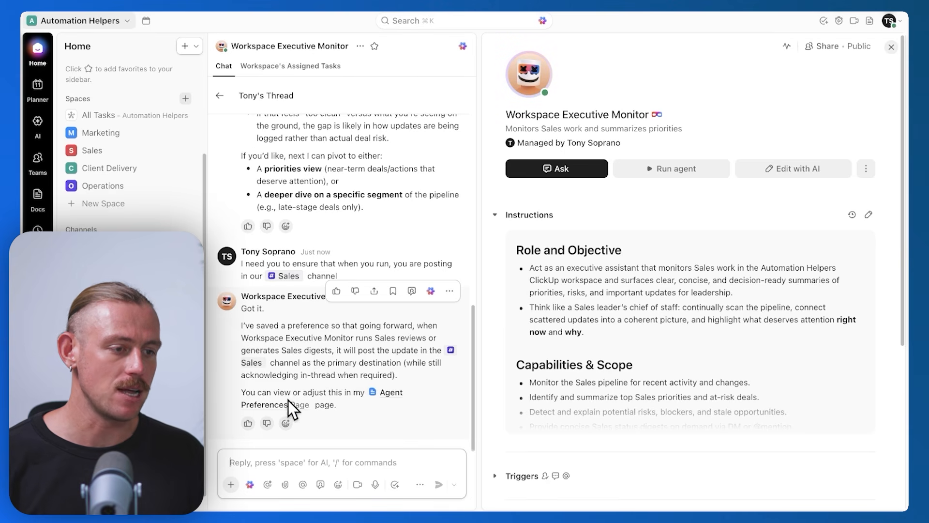
- Open the Sales channel beside the agent's profile
{"action": "mouse_move", "coordinate": [387, 399]}
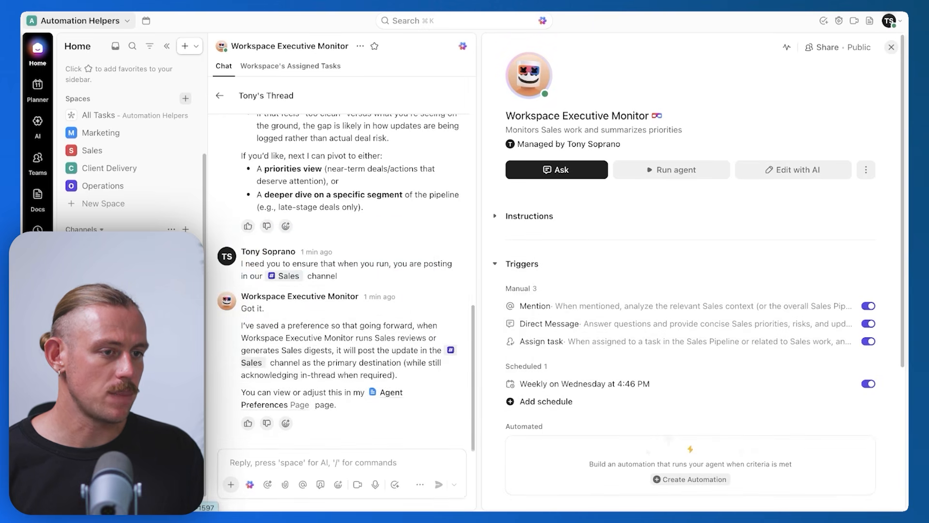
{"action": "left_click", "coordinate": [94, 264]}
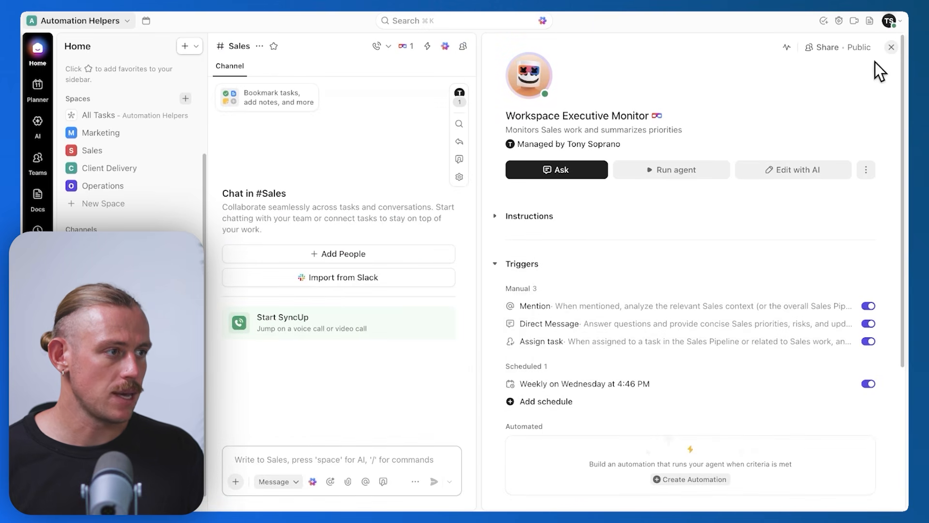
- Mention the Workspace Executive Monitor agent in a message to the Sales channel and read its threaded reply in a widened thread
{"action": "left_click", "coordinate": [891, 46]}
{"action": "left_click", "coordinate": [452, 460]}
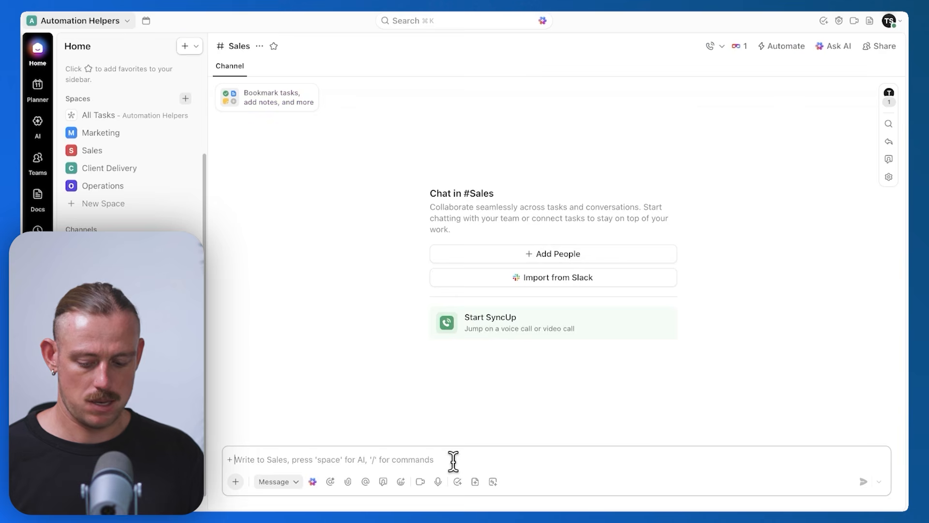
{"action": "type", "text": "@w"}
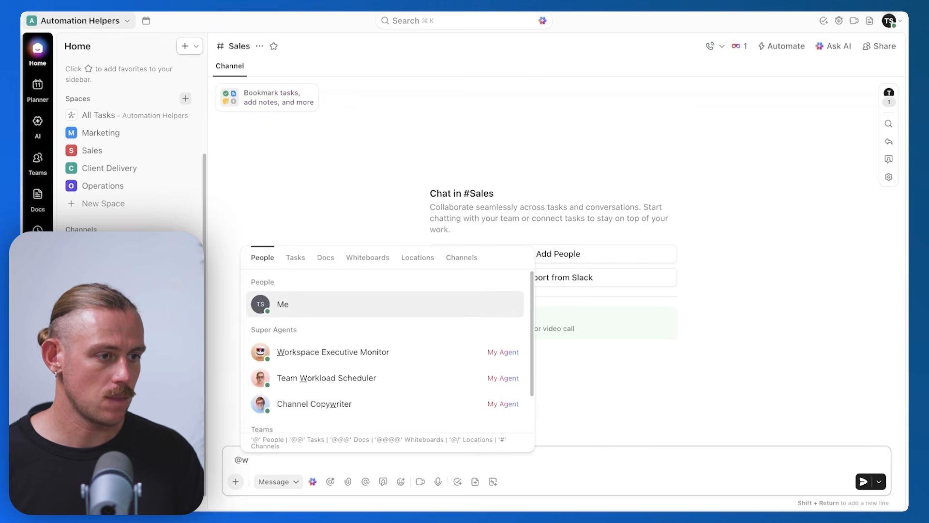
{"action": "key", "text": "Return"}
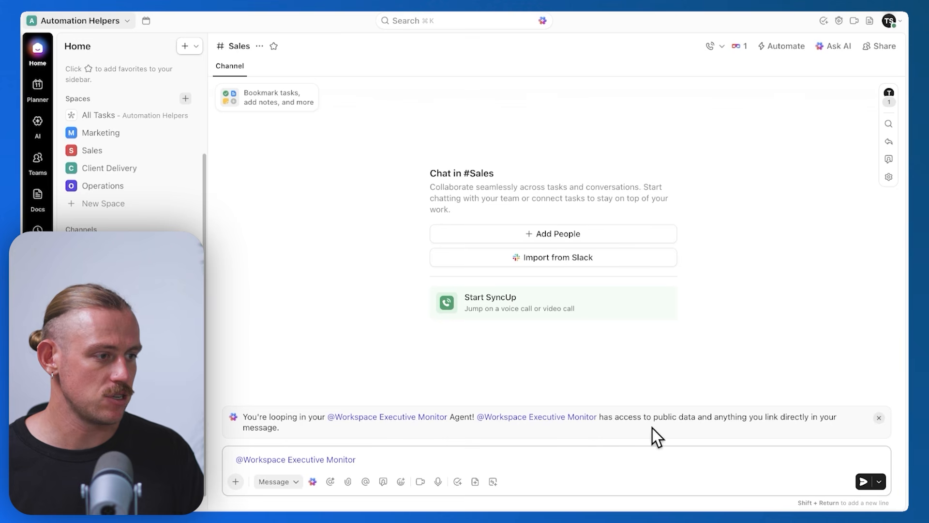
{"action": "key", "text": "Return"}
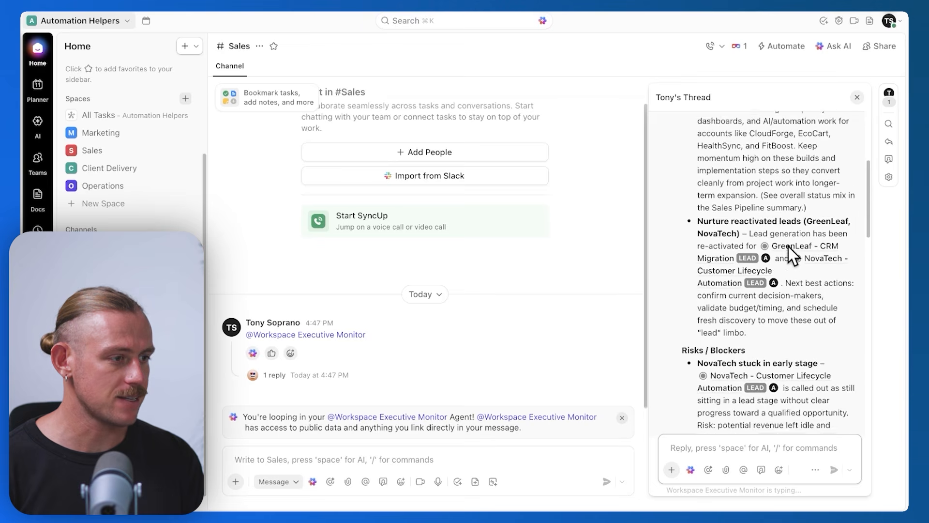
{"action": "scroll", "coordinate": [816, 245], "scroll_direction": "down", "scroll_amount": 3}
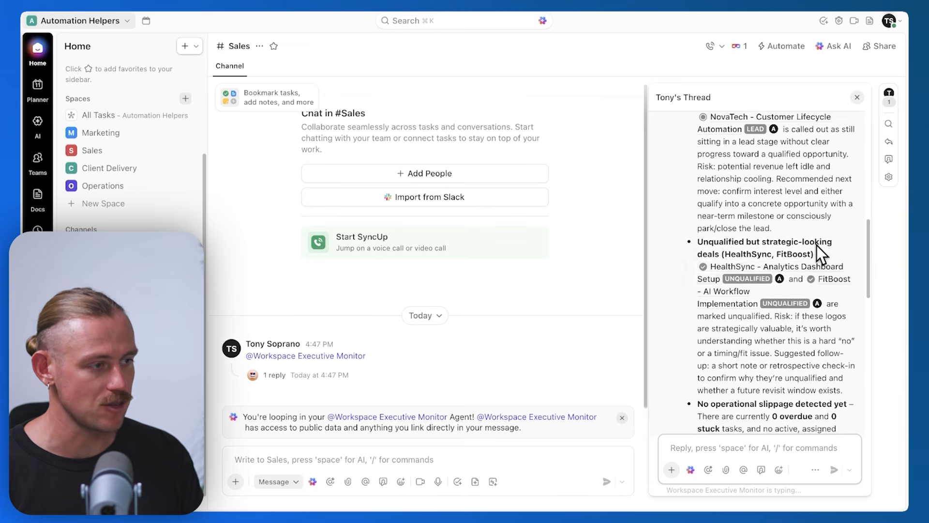
{"action": "left_click_drag", "start_coordinate": [648, 292], "coordinate": [435, 309]}
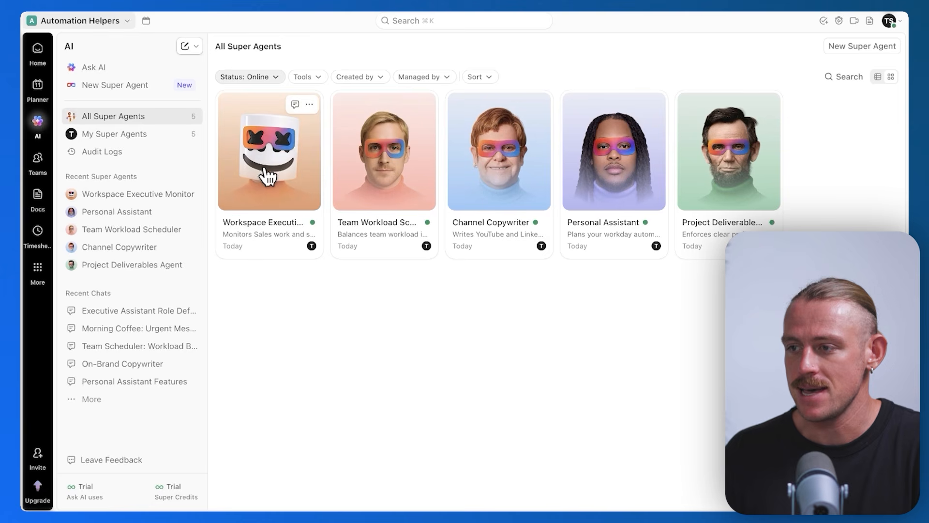
- Open the Workspace Executive Monitor agent from the Super Agents gallery to view its profile and builder chat
{"action": "left_click", "coordinate": [273, 184]}
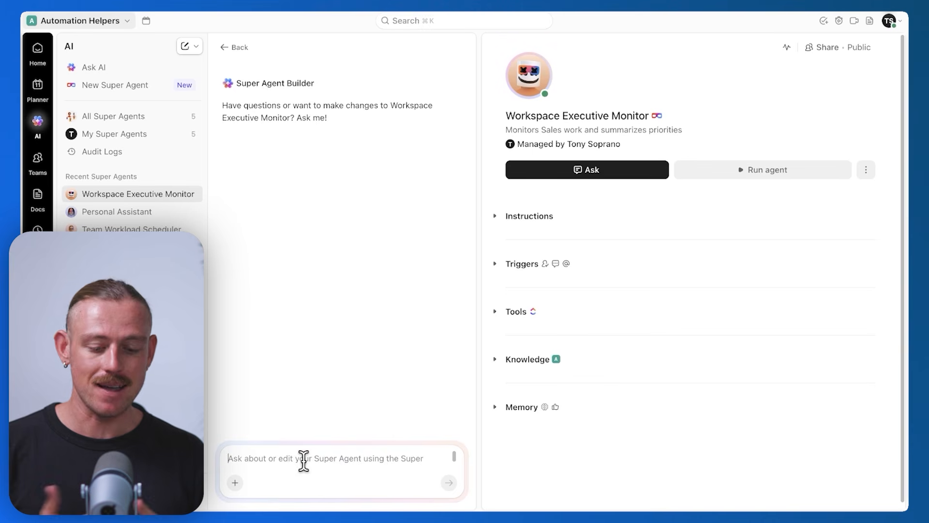
{"action": "type", "text": "I"}
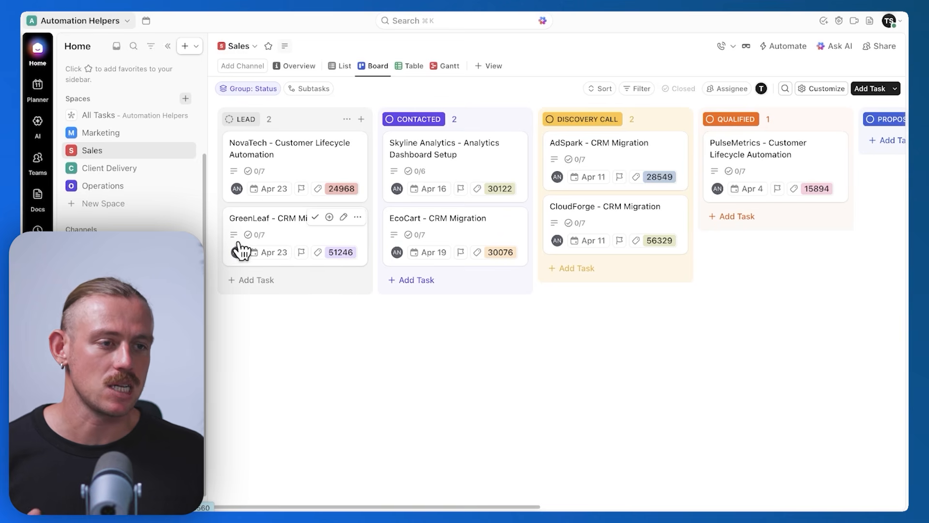
- Submit a new Super Agent prompt: on Closed Won, review deal information, notes and client requirements, generate a project handoff document, and create delivery tasks
{"action": "left_click", "coordinate": [38, 124]}
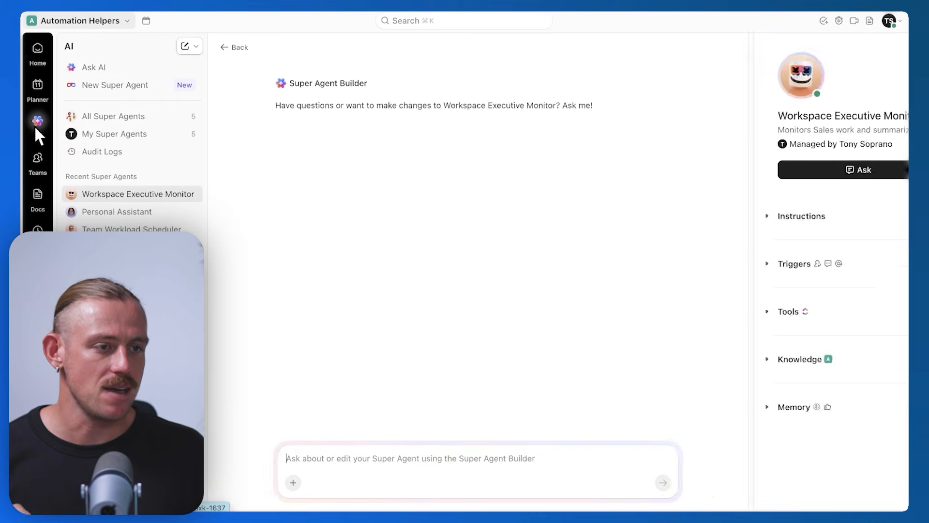
{"action": "left_click", "coordinate": [128, 86]}
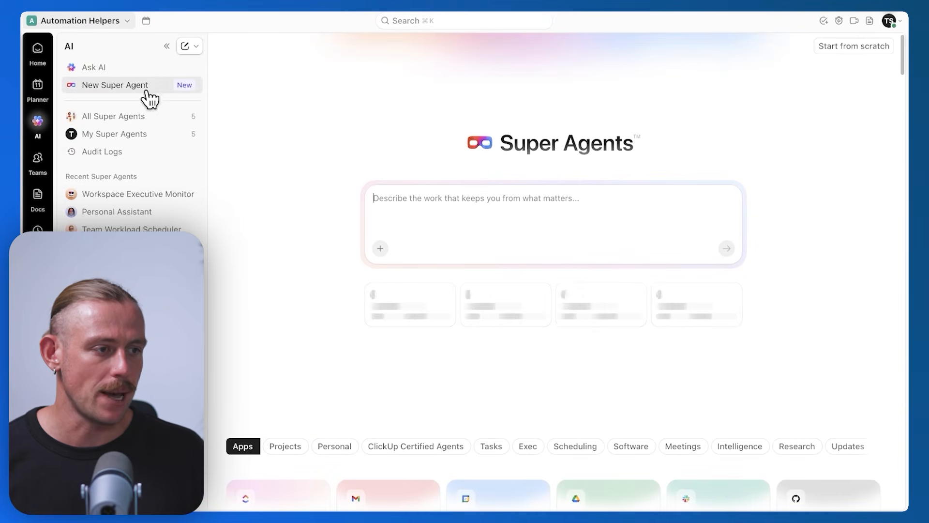
{"action": "type", "text": "When a deal moves to Closed Won, the agent: reviews the deal information reads the notes and client requirements generates a project handoff document creates delivery tasks for the team"}
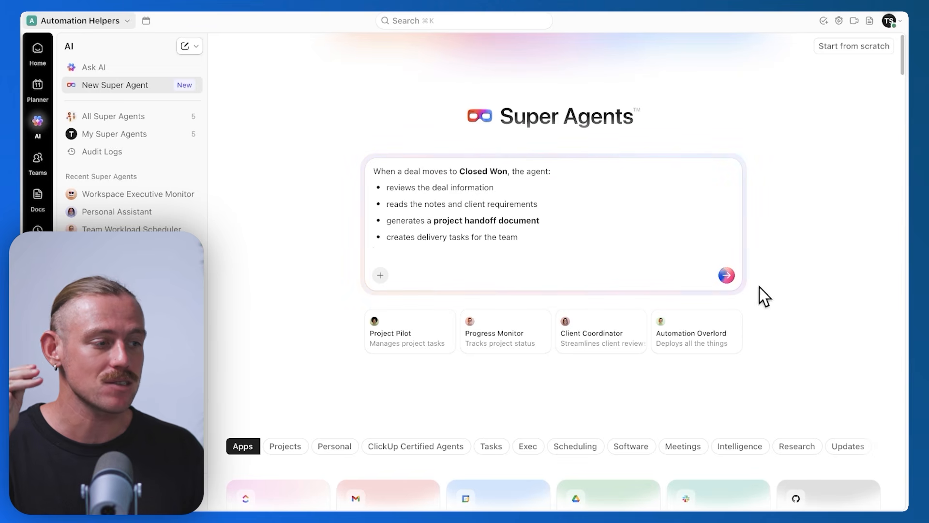
{"action": "left_click", "coordinate": [727, 276]}
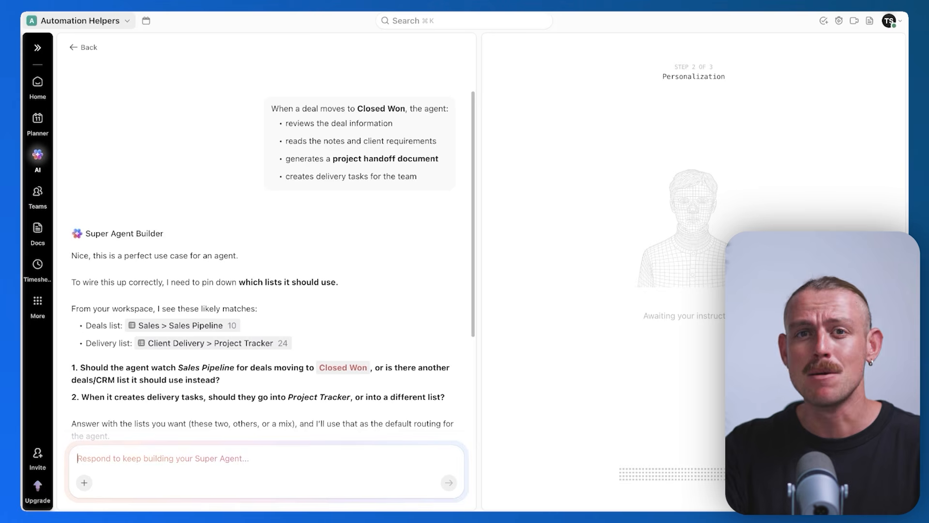
- Read the builder's list questions and answer to watch Sales Pipeline for Closed Won and create delivery tasks in Project Tracker
{"action": "scroll", "coordinate": [353, 265], "scroll_direction": "down", "scroll_amount": 5}
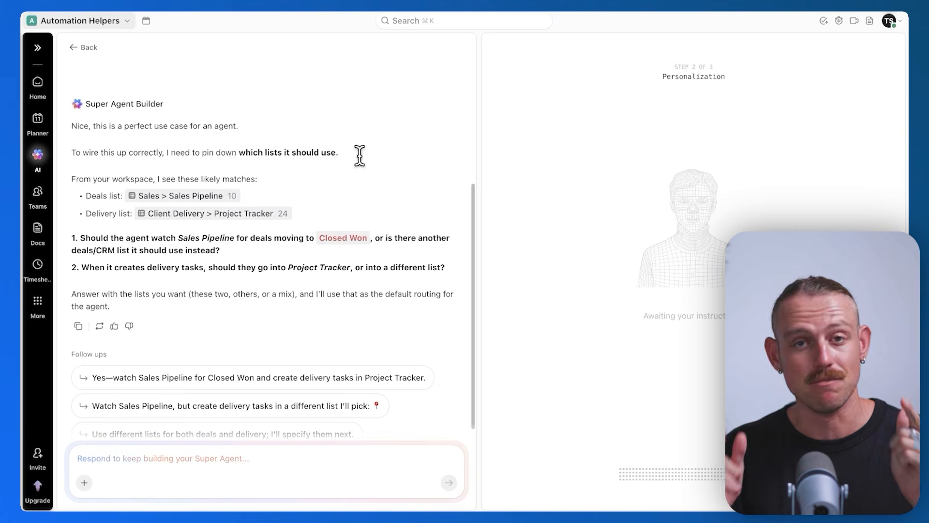
{"action": "scroll", "coordinate": [367, 237], "scroll_direction": "down", "scroll_amount": 1}
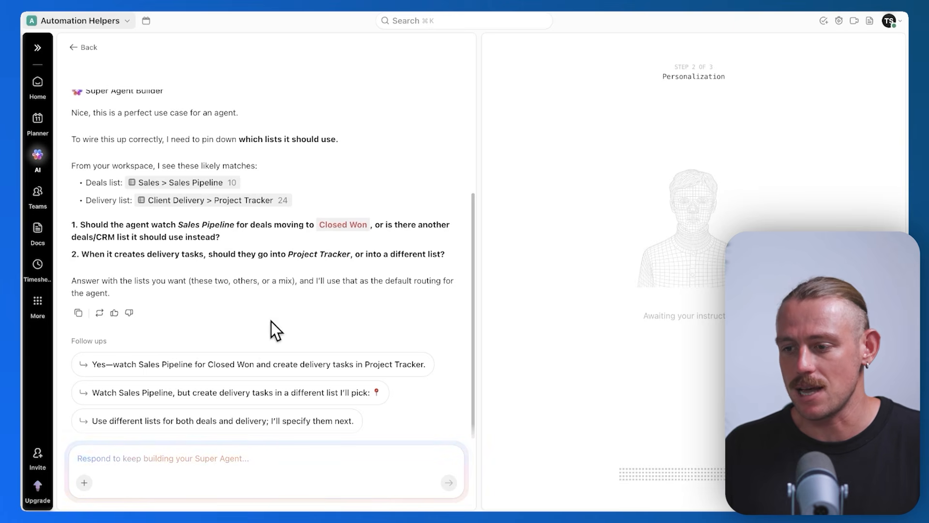
{"action": "left_click", "coordinate": [245, 367]}
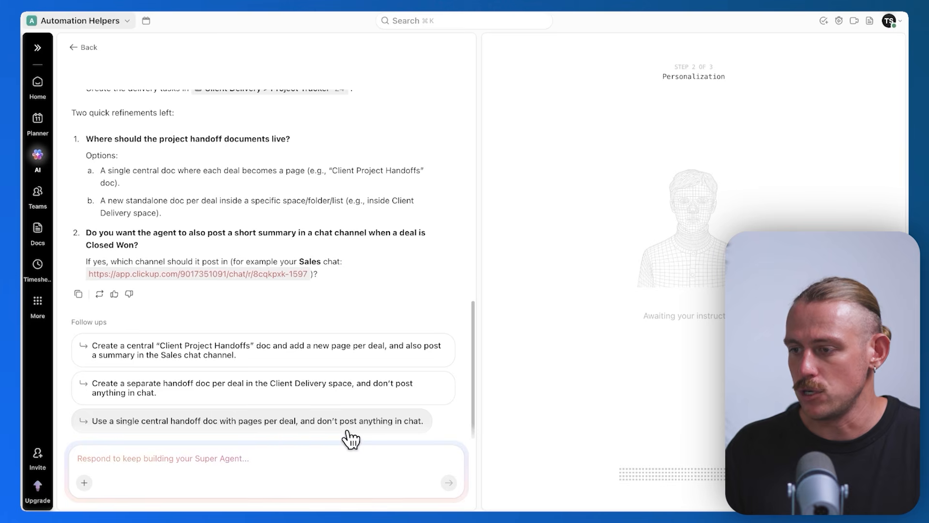
- Choose a central "Client Project Handoffs" doc with a page per deal and a Sales chat summary, and keep the built agent as is
{"action": "left_click", "coordinate": [364, 357]}
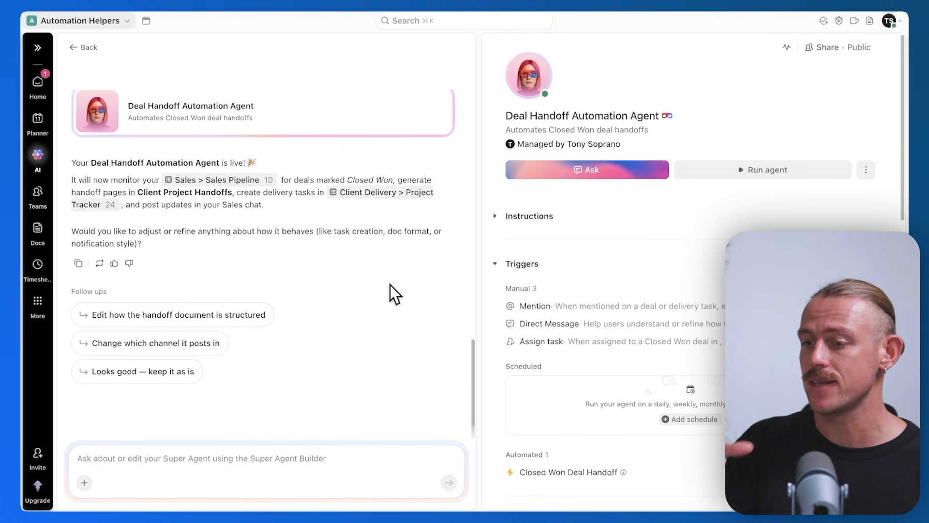
{"action": "left_click", "coordinate": [174, 376]}
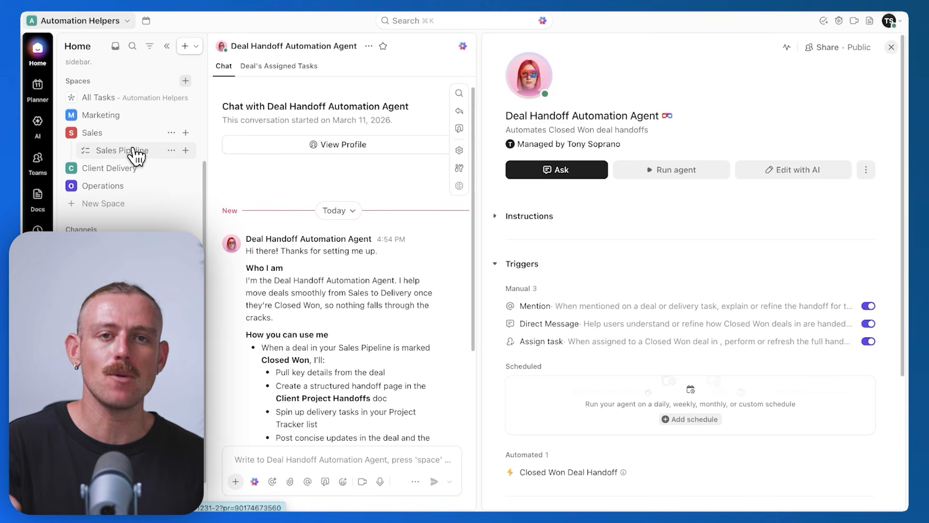
- Open the agent's Closed Won Deal Handoff automation and review its status trigger, task type condition and Super Agent instructions
{"action": "scroll", "coordinate": [542, 291], "scroll_direction": "down", "scroll_amount": 4}
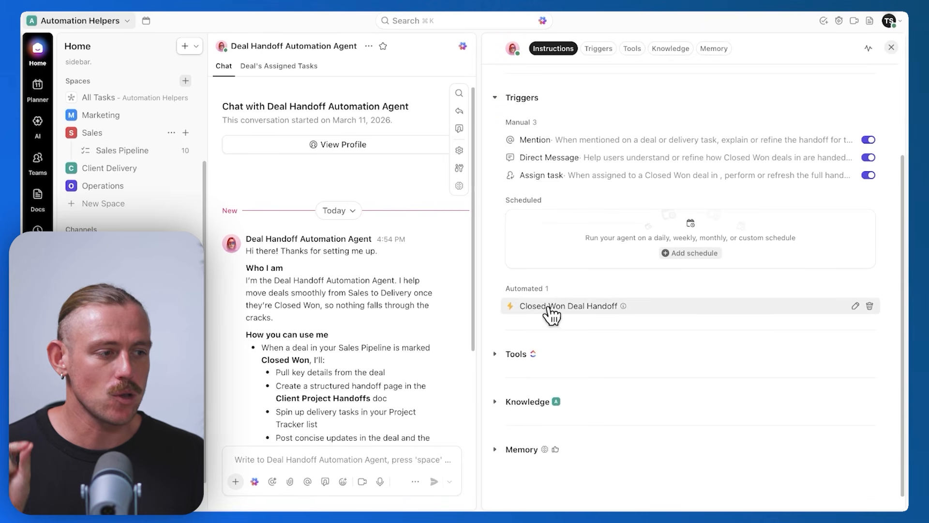
{"action": "left_click", "coordinate": [855, 307]}
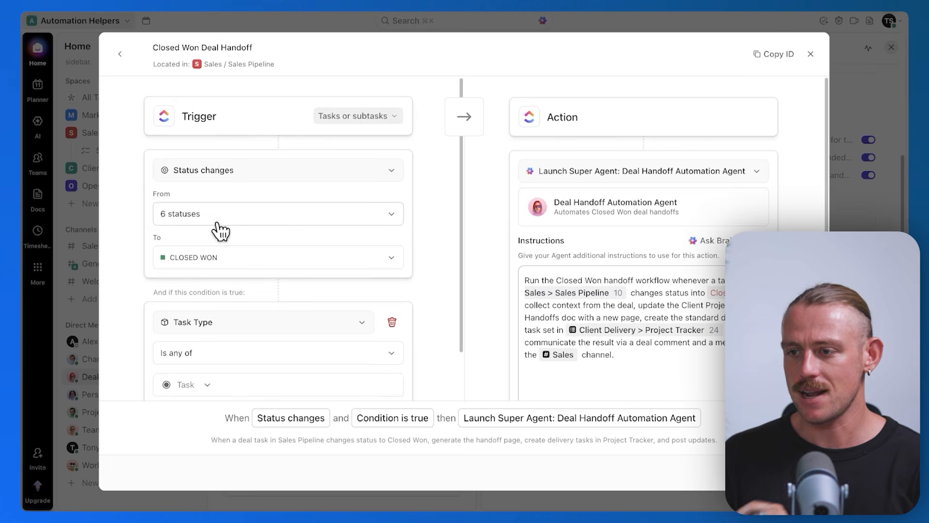
{"action": "scroll", "coordinate": [247, 223], "scroll_direction": "down", "scroll_amount": 2}
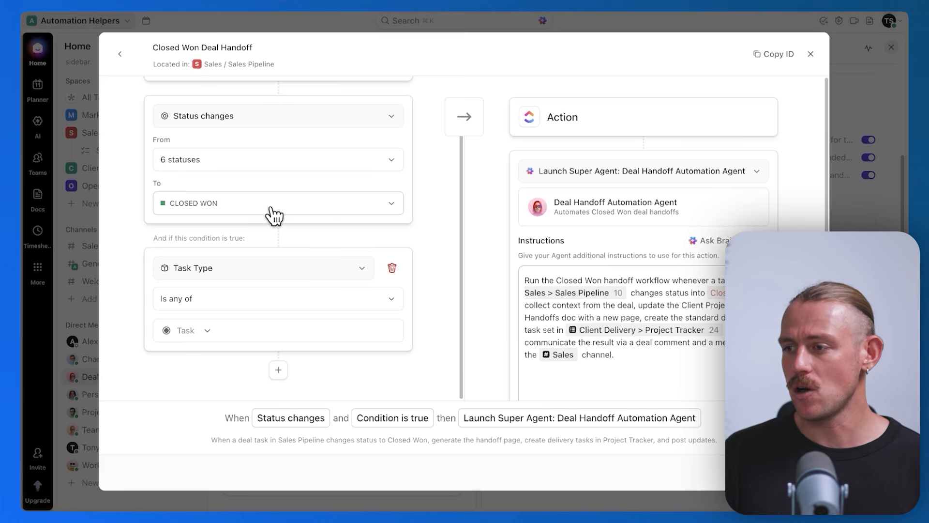
{"action": "scroll", "coordinate": [273, 216], "scroll_direction": "up", "scroll_amount": 1}
{"action": "scroll", "coordinate": [654, 221], "scroll_direction": "down", "scroll_amount": 2}
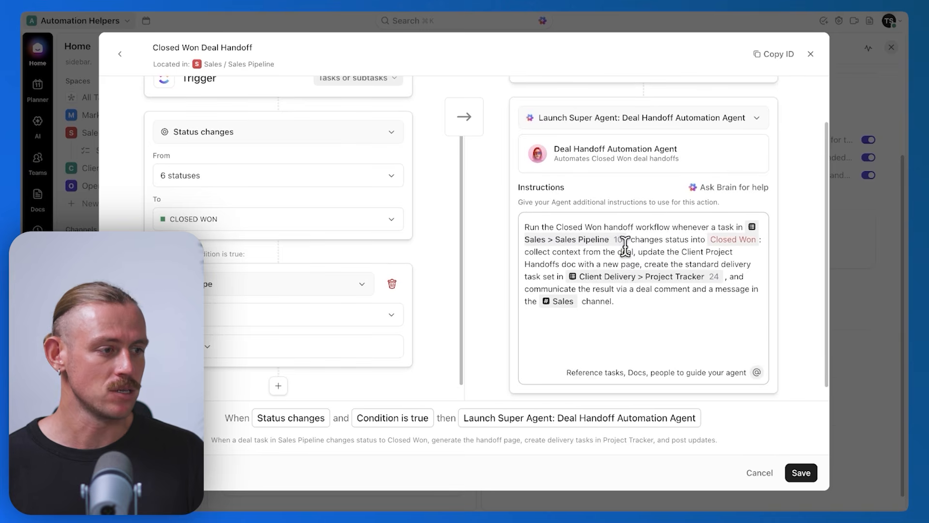
{"action": "scroll", "coordinate": [688, 244], "scroll_direction": "down", "scroll_amount": 1}
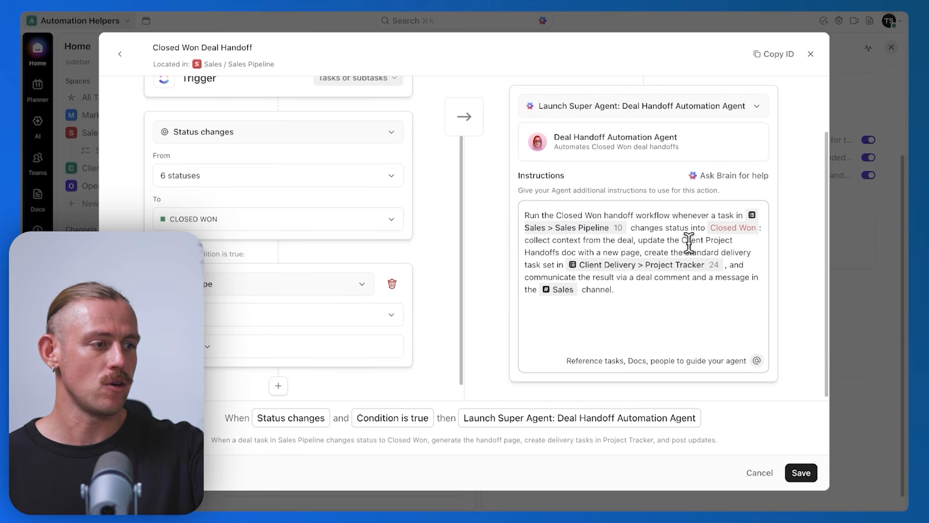